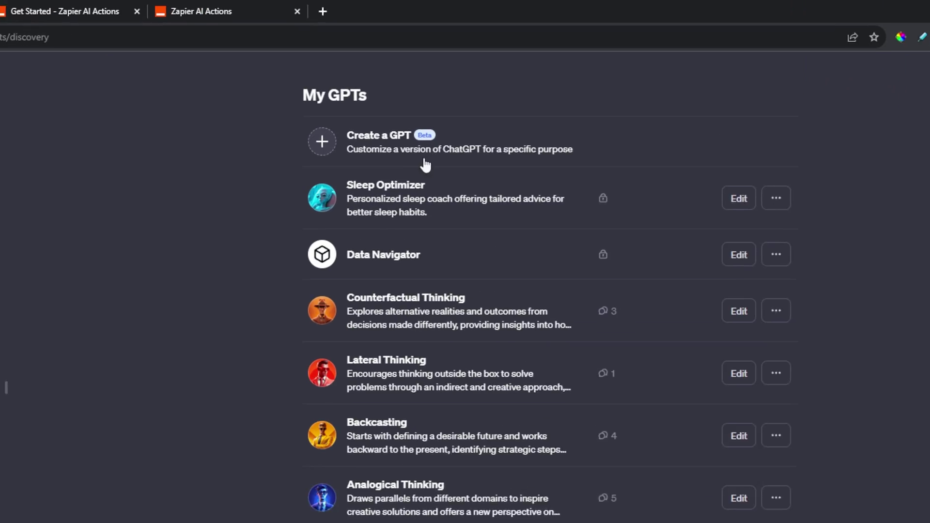
Step: Create a GPT named 'Text to Event' with a Google Calendar description and a DALL-E-generated icon
click(424, 160)
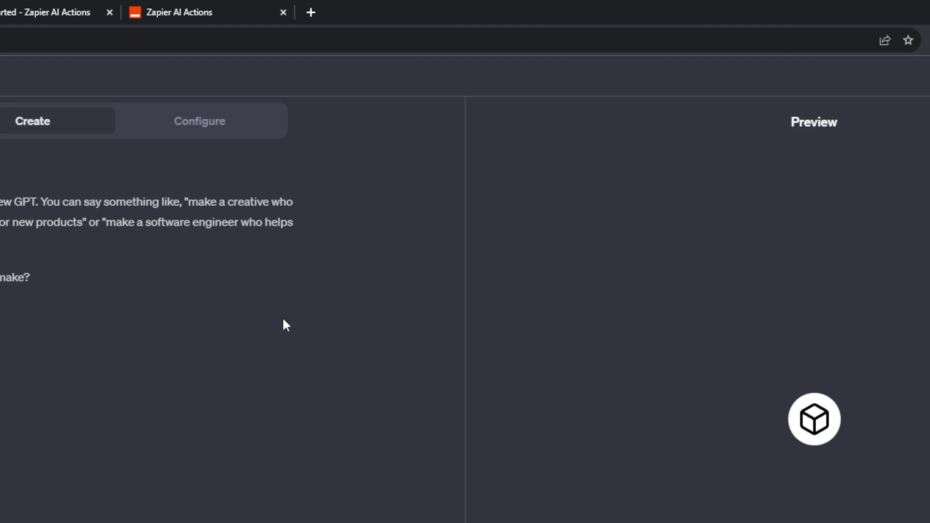
click(234, 120)
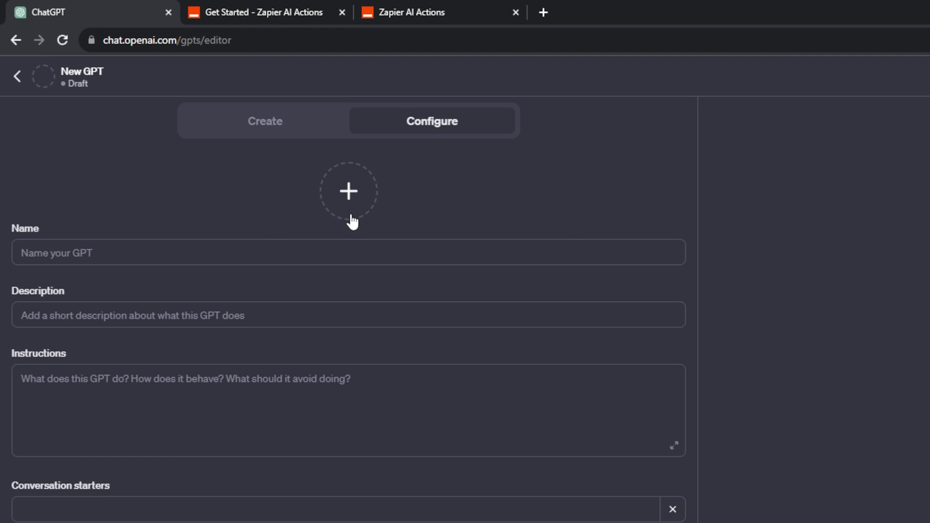
click(120, 257)
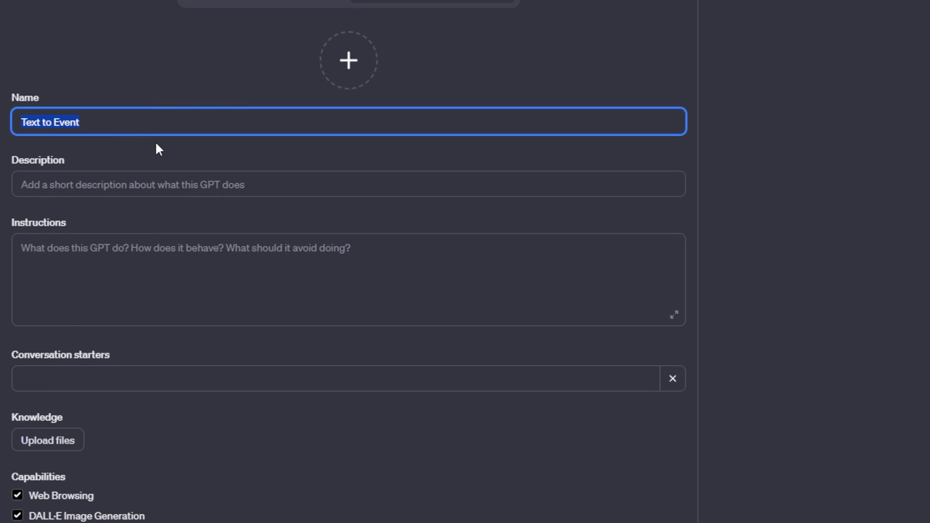
click(107, 177)
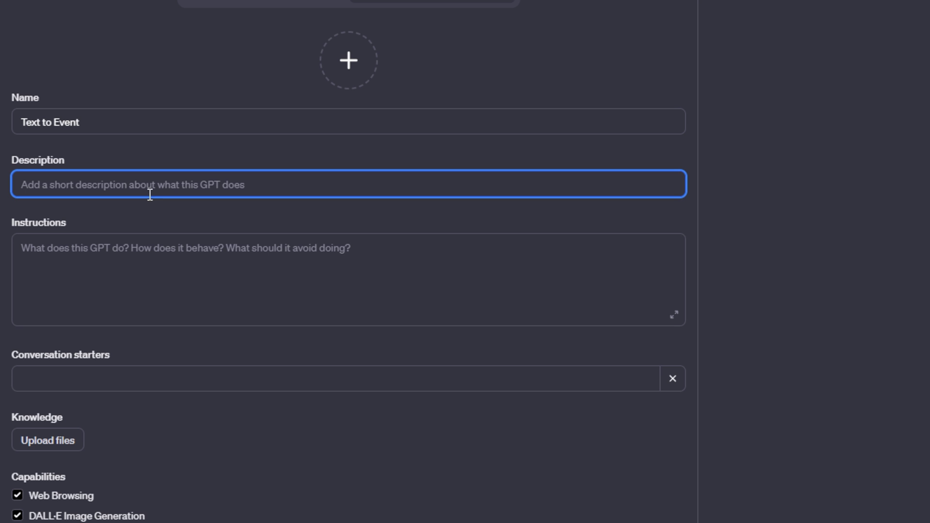
click(359, 62)
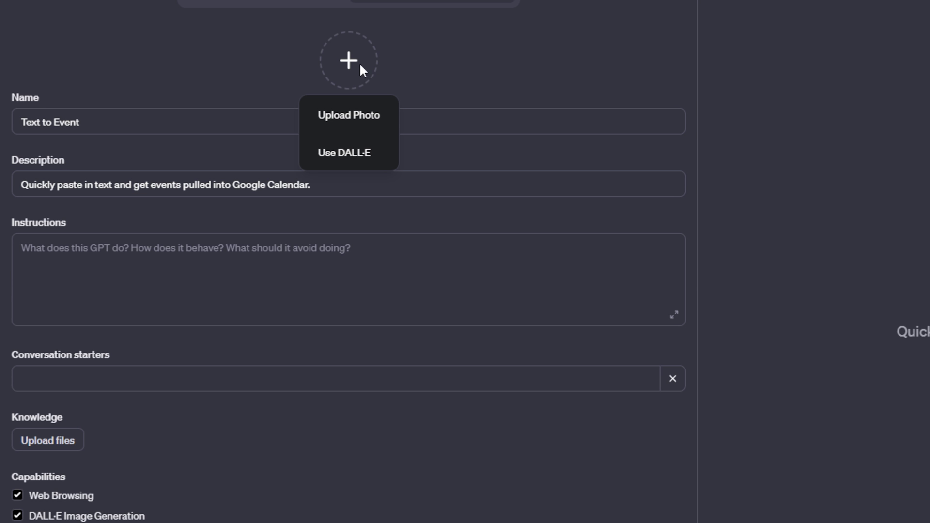
click(333, 154)
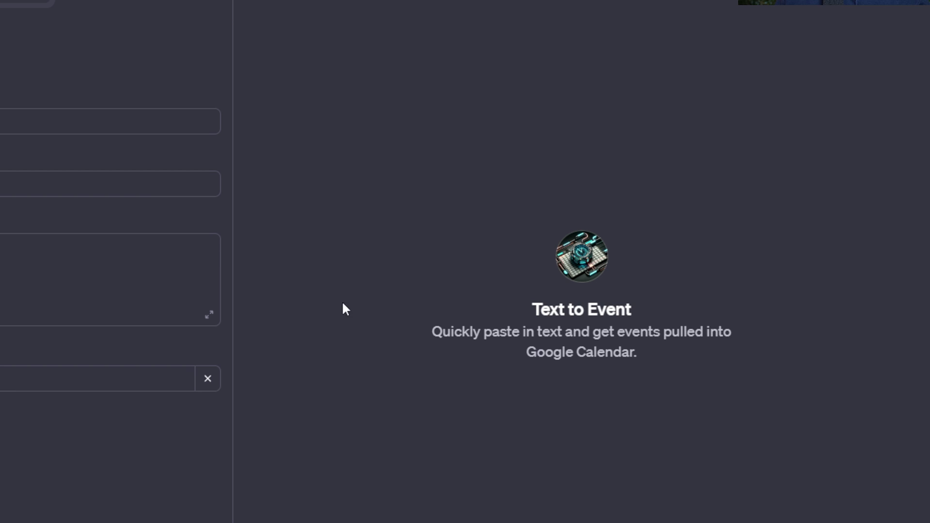
Step: Paste the event-parsing instructions into the expanded editor and review the summary and event-detection lines
click(209, 314)
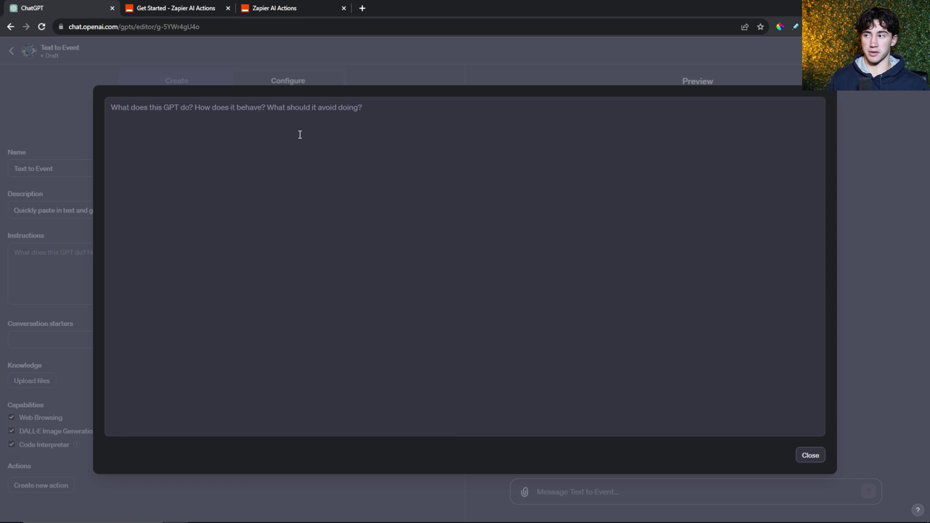
text(Anytime texts, emails or direct messages are pasted in, I need you to do a couple of things.  First give me a general summary of the message.  Next, decipher whether there is an event or task involved within the message.  If there is not, then just say "Clear."  If there is, layout the event in the following format:  Event Title: (Generate that Here) Event Date: (List that here) Event Time: (List that here) Event Details: (List that here))
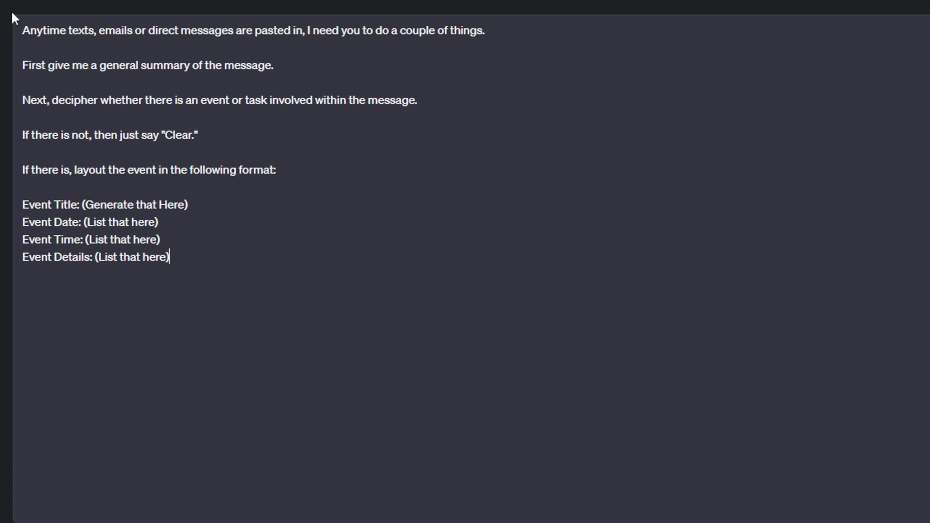
drag(25, 32, 449, 35)
click(508, 29)
drag(27, 64, 308, 66)
click(308, 67)
drag(27, 102, 67, 99)
drag(136, 104, 439, 100)
click(439, 100)
Step: Review the 'Clear.' reply rule and the Event Title, Date and Time format lines
drag(27, 138, 253, 128)
click(253, 128)
drag(27, 171, 287, 170)
drag(22, 204, 195, 266)
drag(24, 136, 221, 135)
click(283, 134)
drag(17, 169, 56, 172)
drag(131, 167, 245, 166)
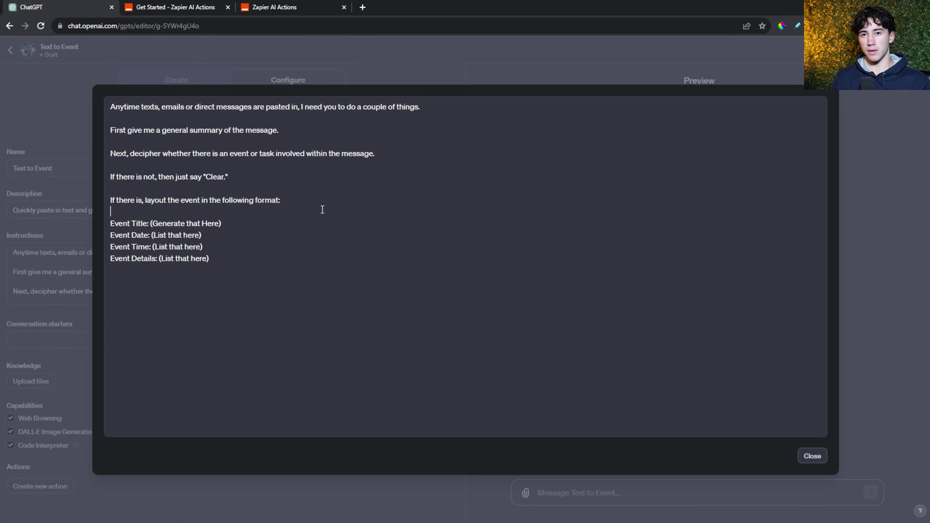
key(Escape)
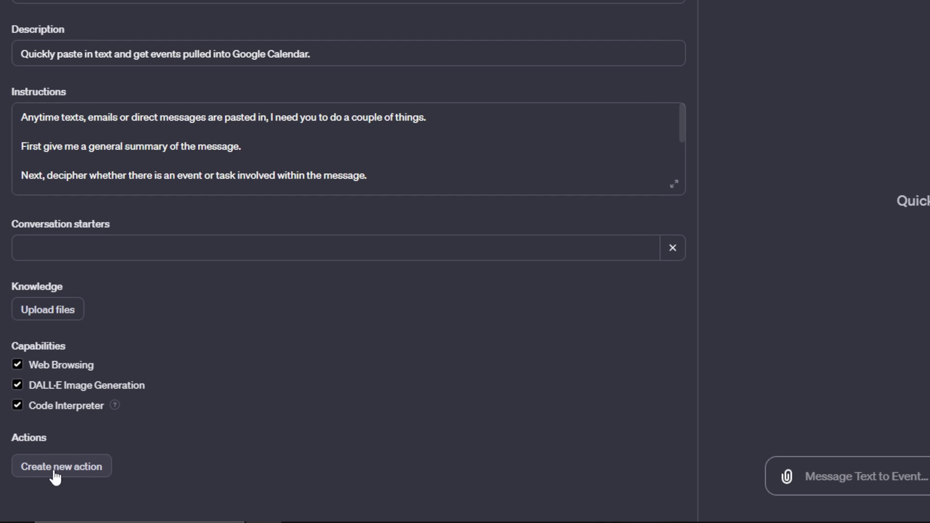
Step: Open an empty new-action editor with the Schema box focused, then switch to the Zapier guide
click(55, 472)
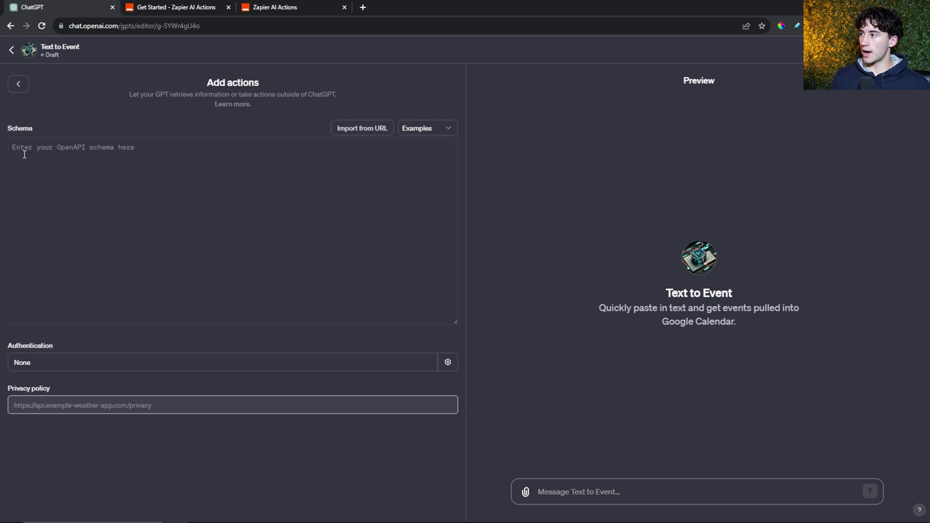
double_click(19, 129)
click(81, 165)
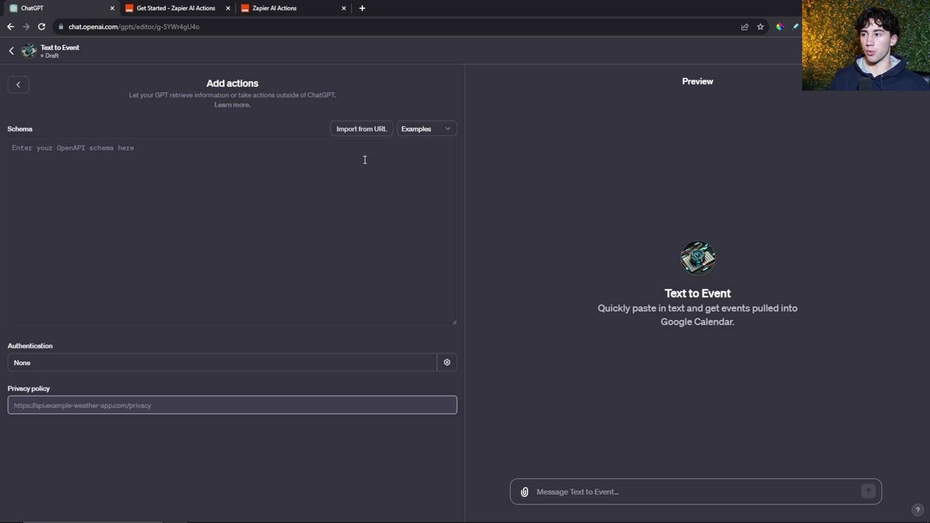
key(ctrl+Tab)
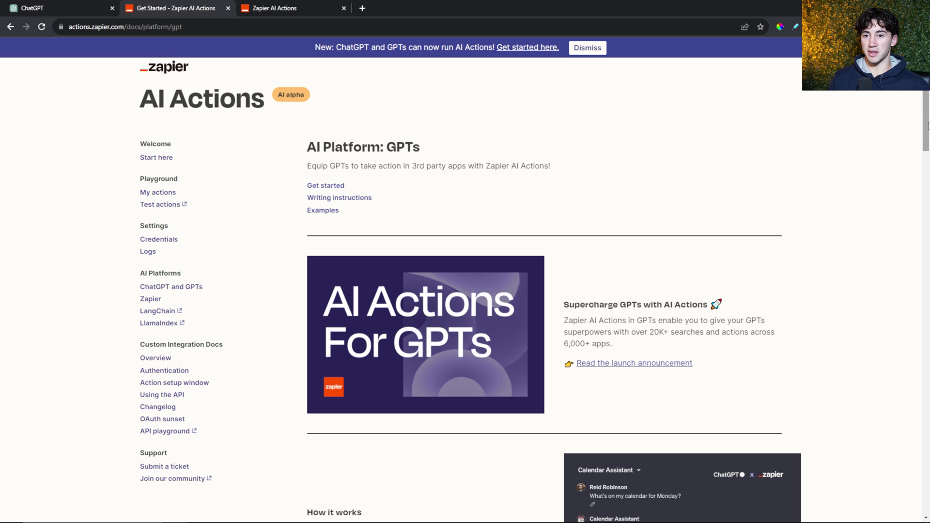
Step: Scroll the Zapier guide to the Get started steps showing the openapi.json?tools=meta URL
drag(927, 116, 925, 235)
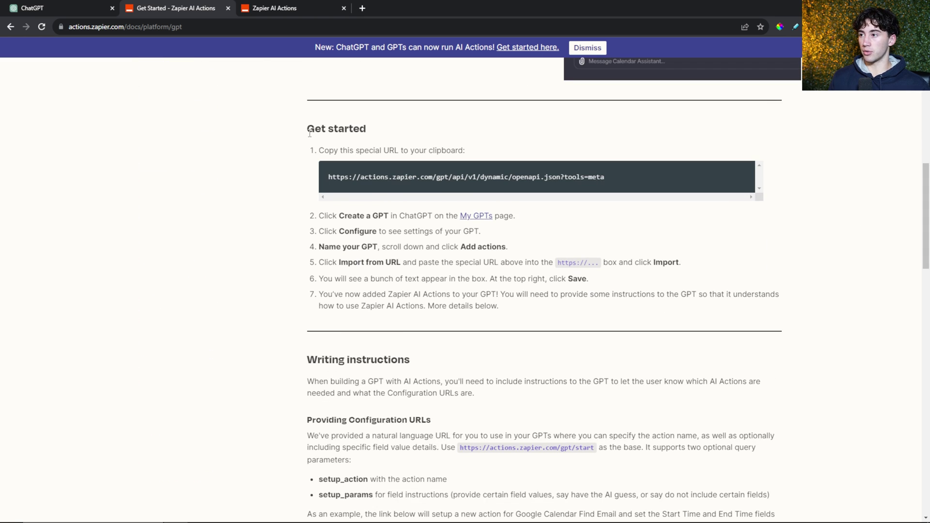
drag(309, 134, 380, 130)
click(316, 154)
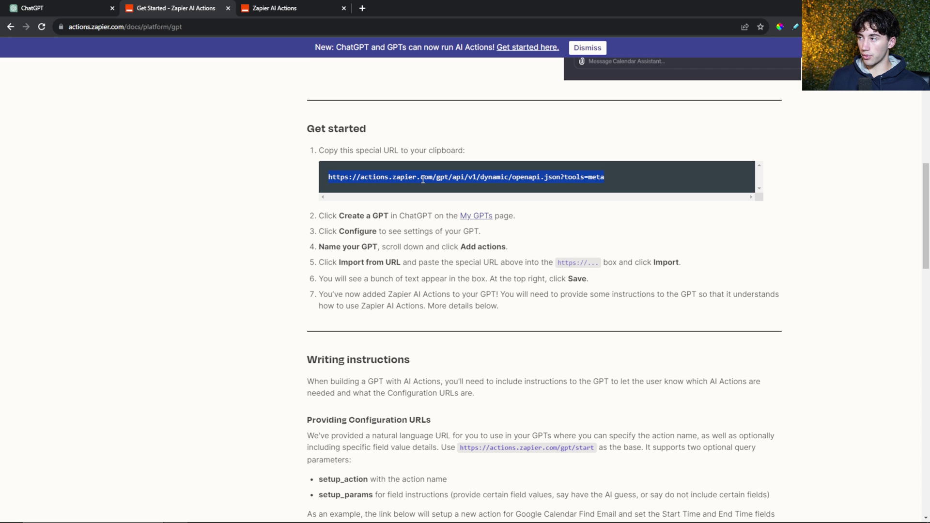
Step: Import the action schema from the pasted Zapier openapi.json URL
click(77, 7)
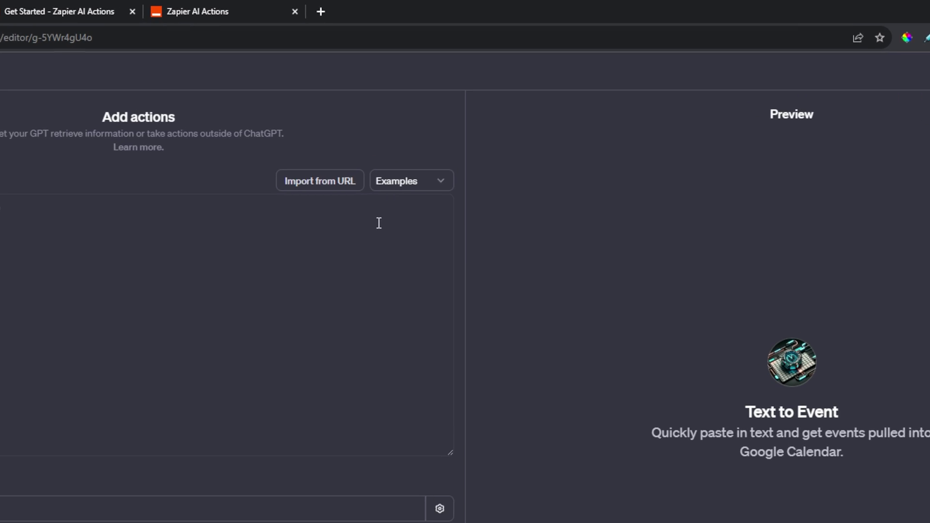
click(324, 196)
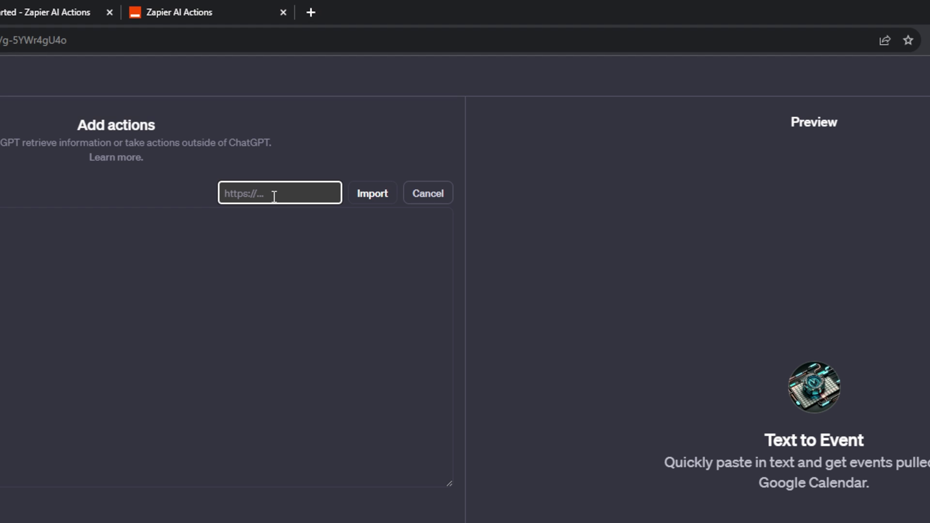
key(ctrl+v)
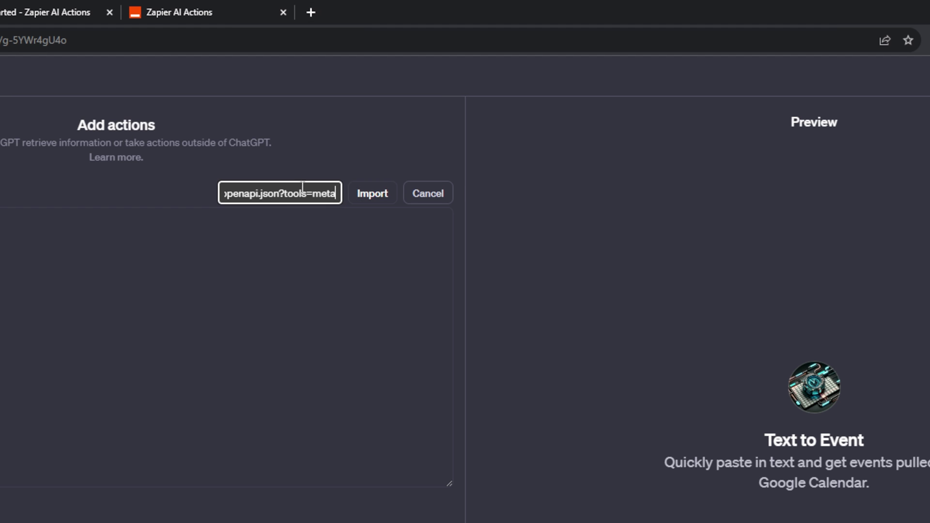
click(371, 193)
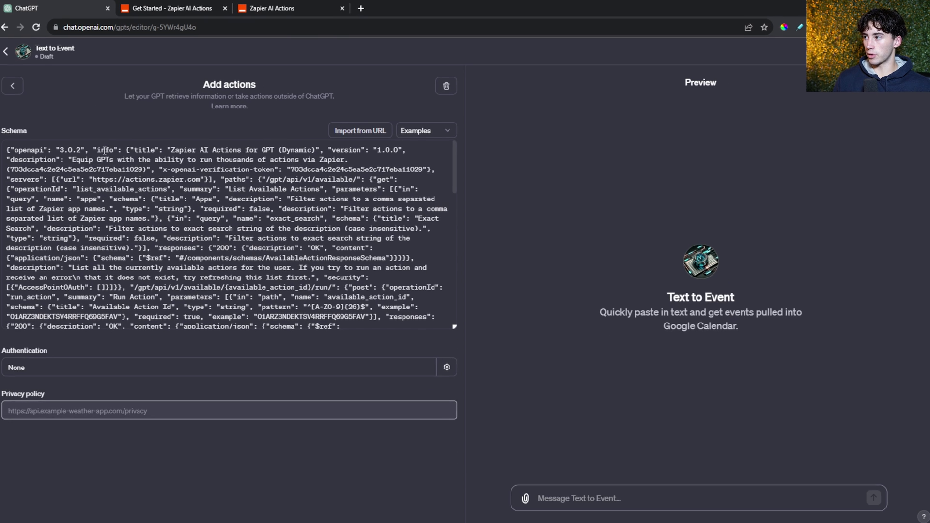
Step: Check the Available actions list for list_available_actions (GET) and run_action (POST)
scroll(78, 160, down, 10)
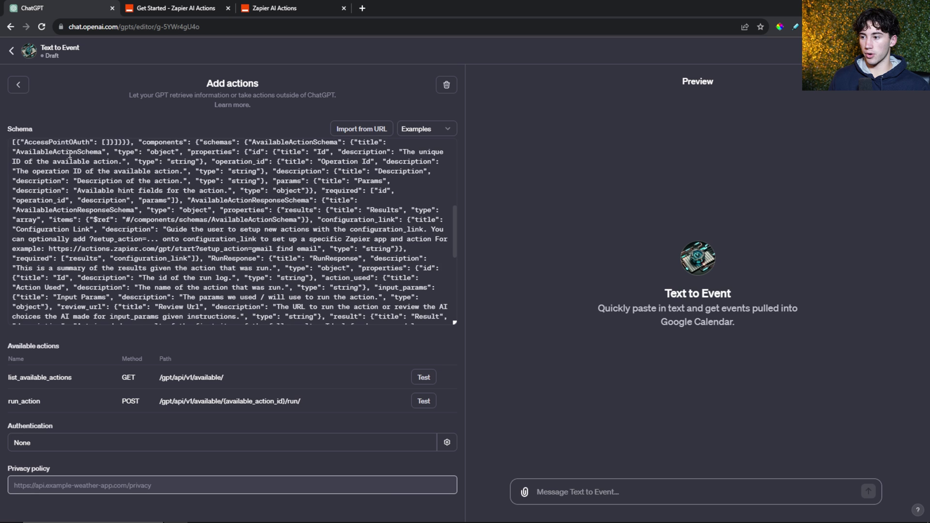
scroll(84, 171, down, 3)
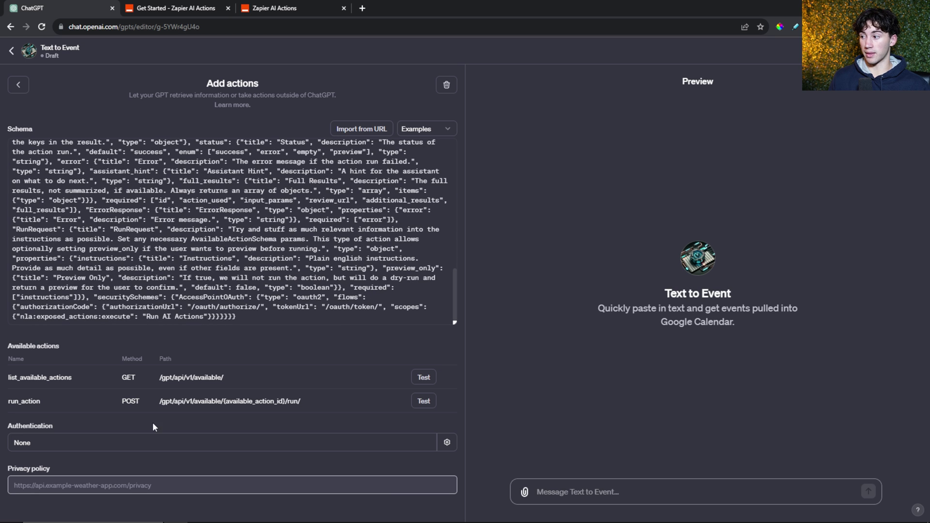
triple_click(79, 372)
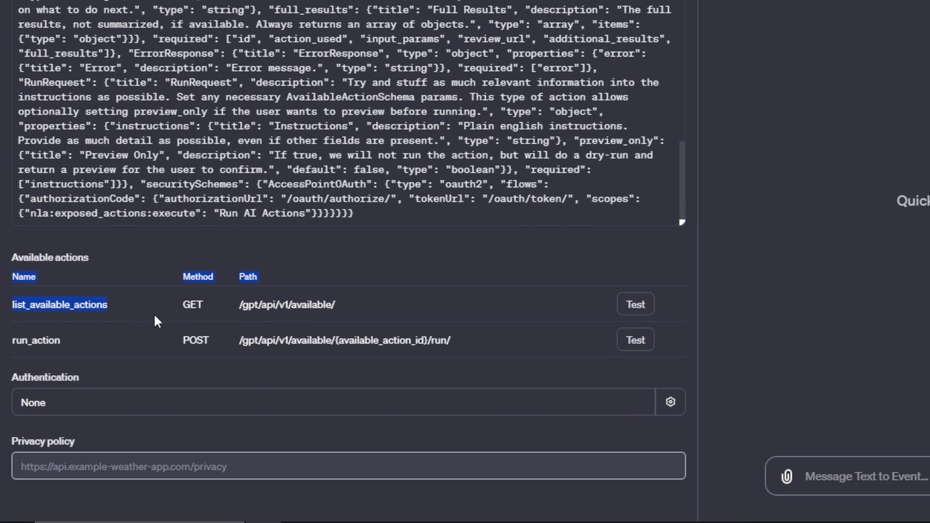
click(125, 369)
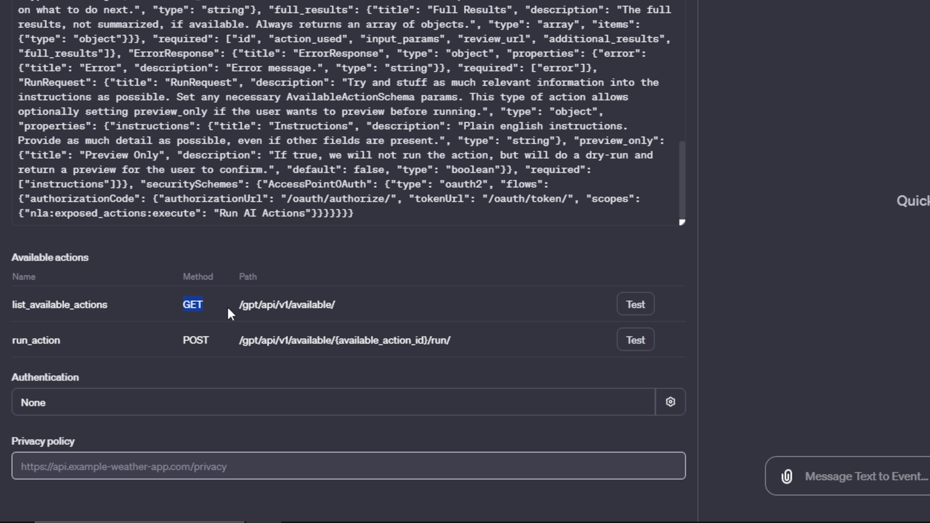
click(210, 341)
double_click(194, 342)
click(301, 362)
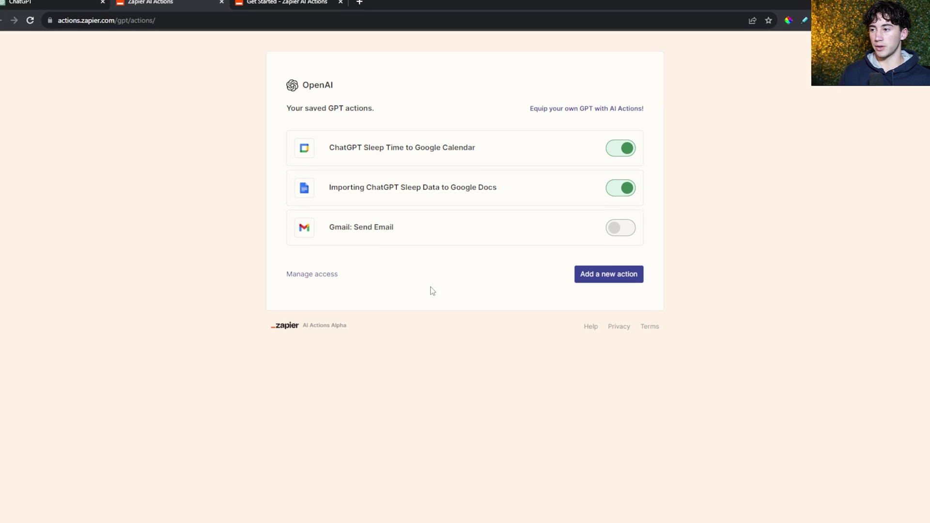
Step: Add a new Zapier action by searching 'google cale' and choosing Google Calendar: Quick Add Event
click(605, 277)
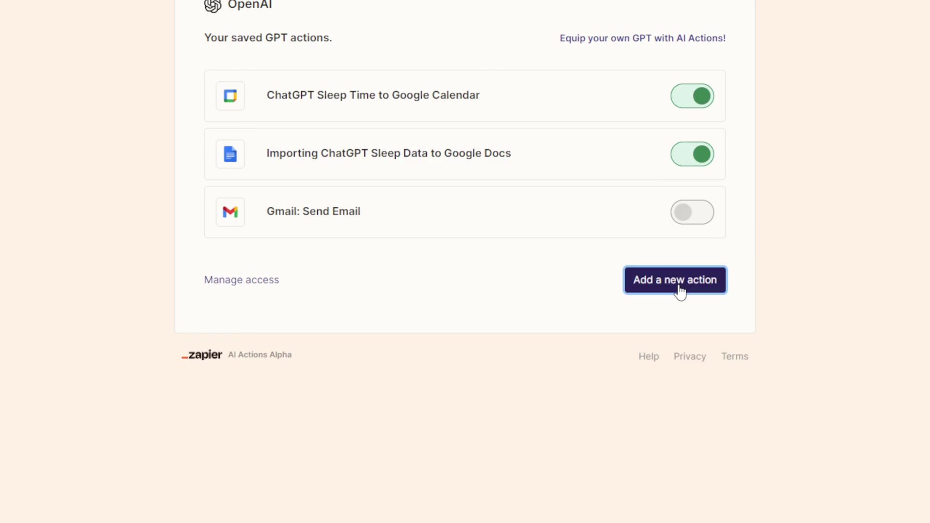
drag(209, 77, 259, 76)
click(347, 83)
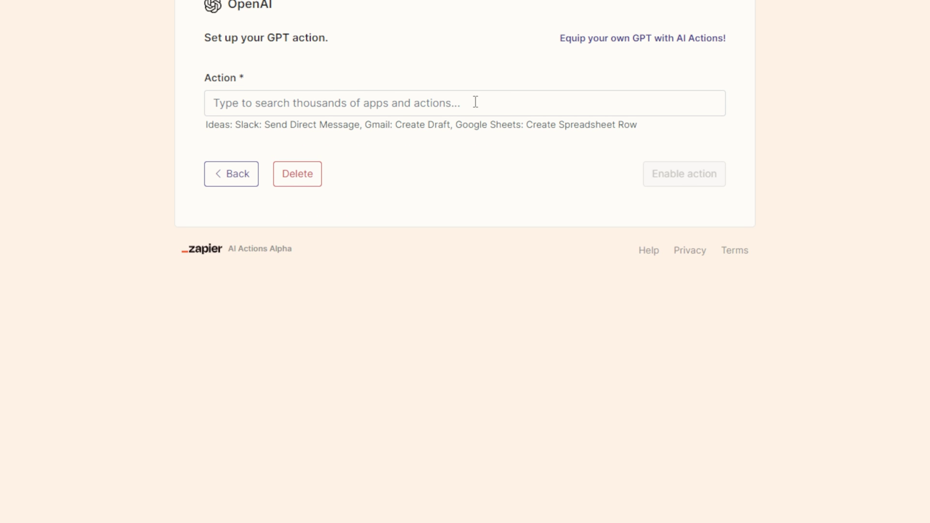
click(499, 104)
text(g)
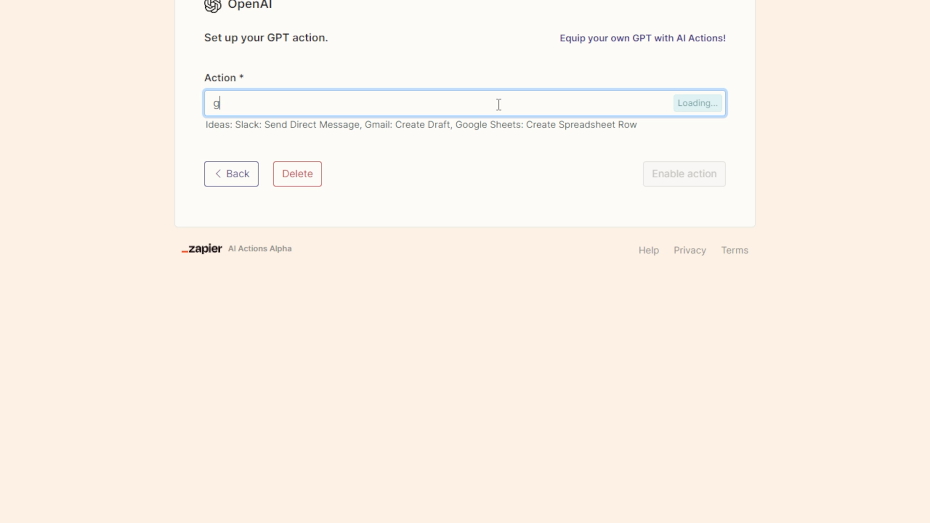
text(oogle calendar)
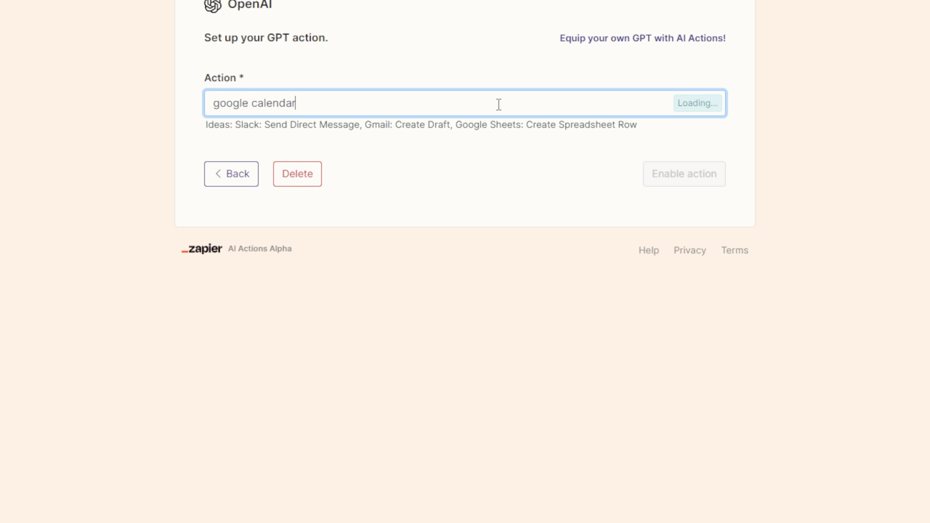
mouse_move(719, 137)
mouse_down()
mouse_move(718, 147)
mouse_move(718, 138)
mouse_up()
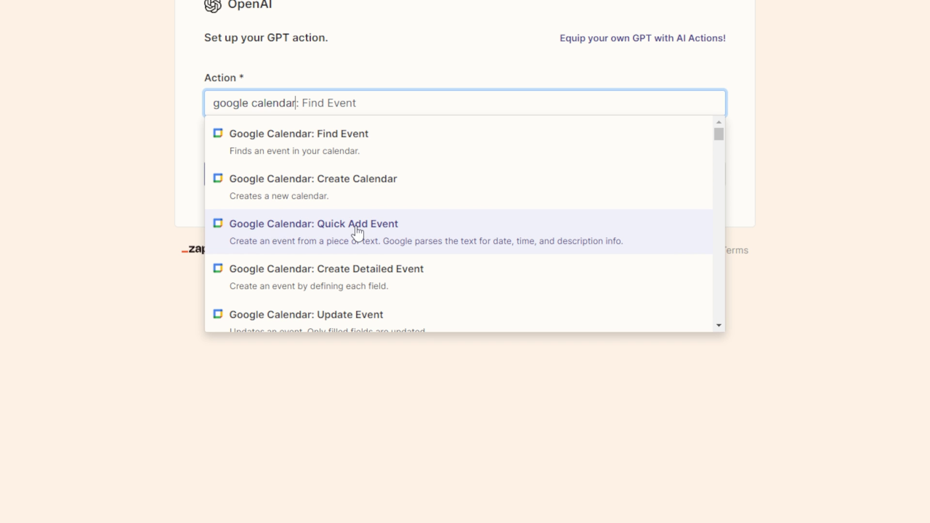
scroll(361, 234, down, 2)
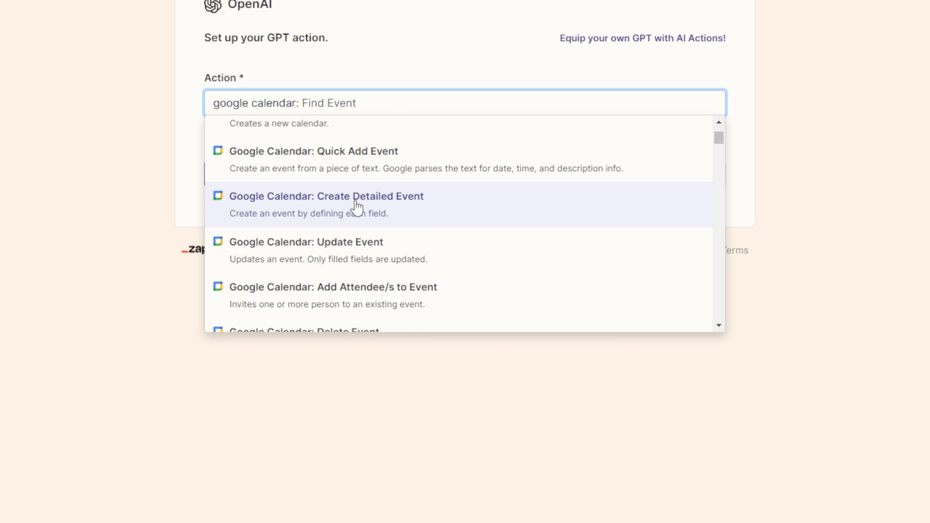
scroll(398, 245, down, 2)
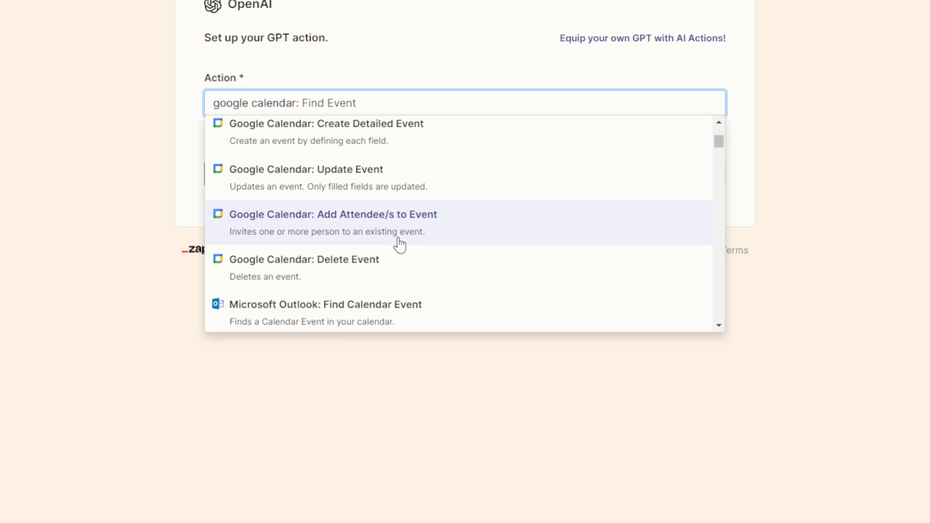
scroll(426, 271, up, 4)
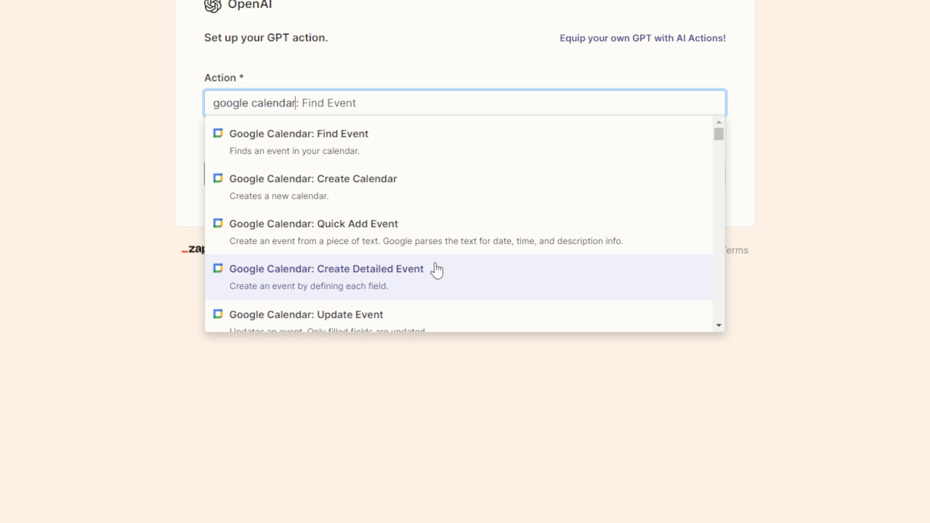
click(400, 245)
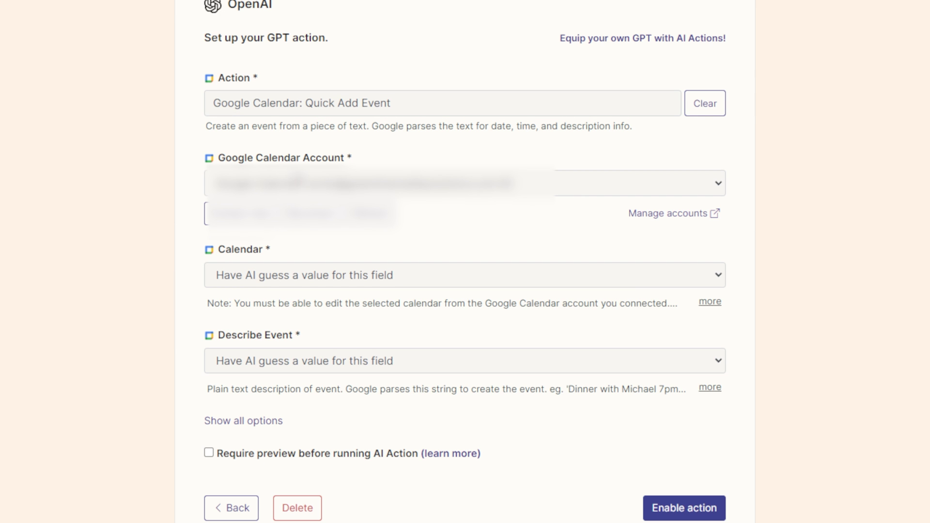
Step: Switch the Google Calendar account and set Calendar to the specific account-named calendar
click(535, 184)
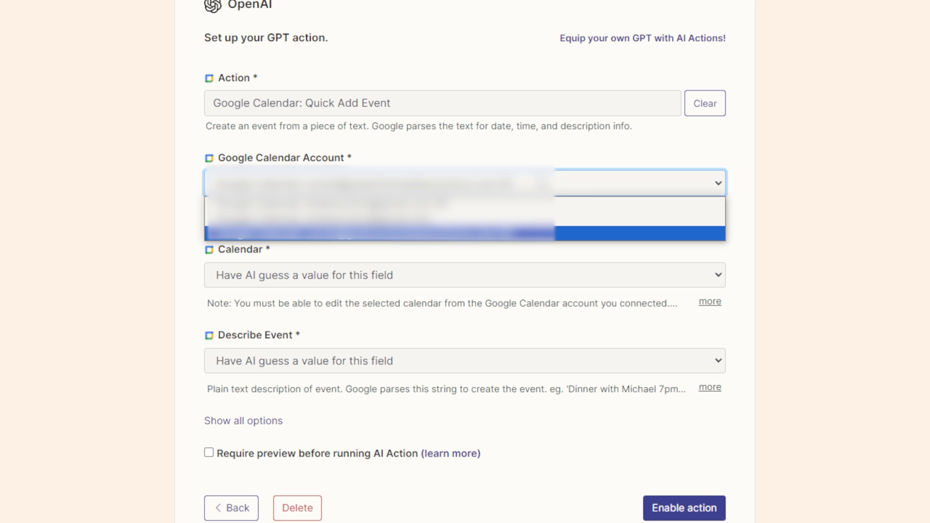
click(510, 213)
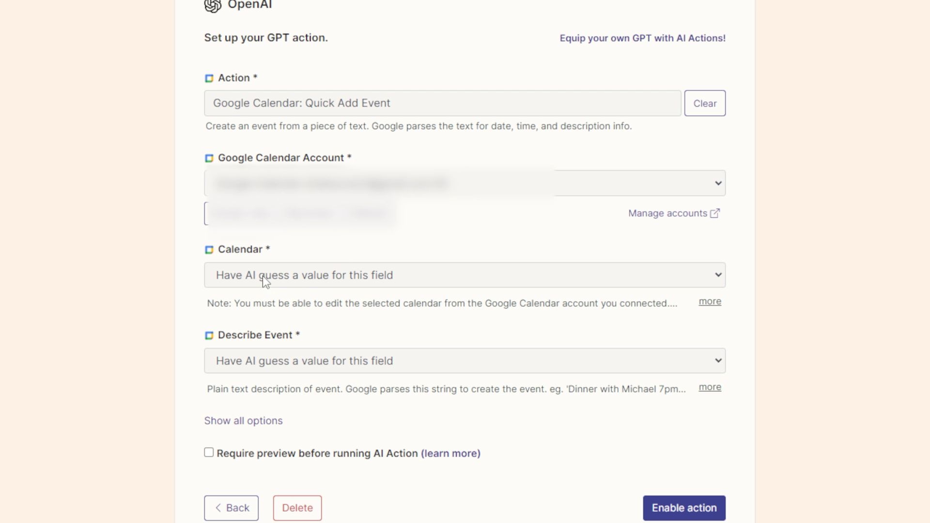
click(422, 277)
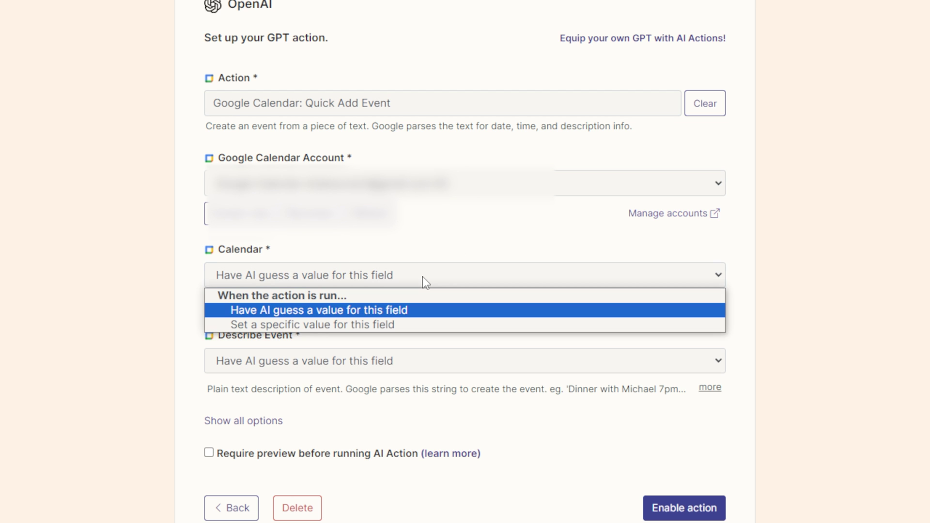
click(370, 310)
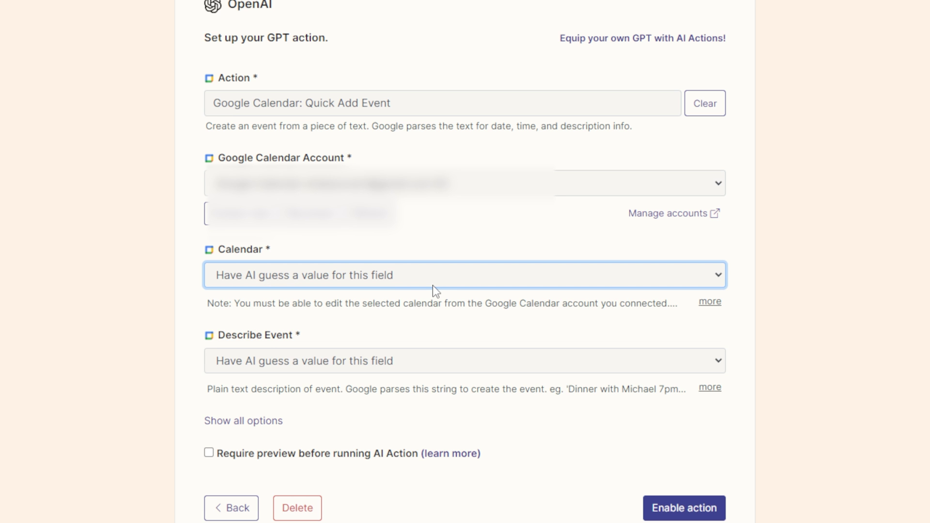
click(400, 274)
click(319, 323)
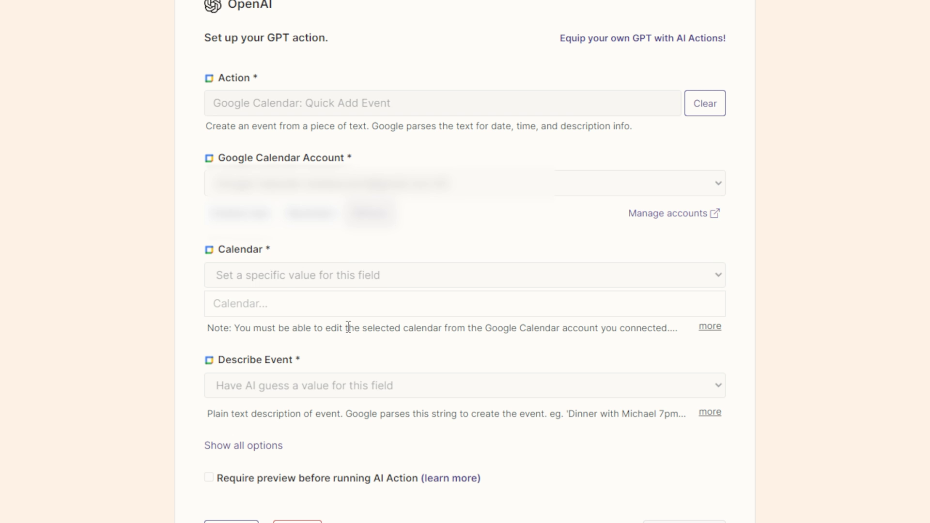
click(303, 306)
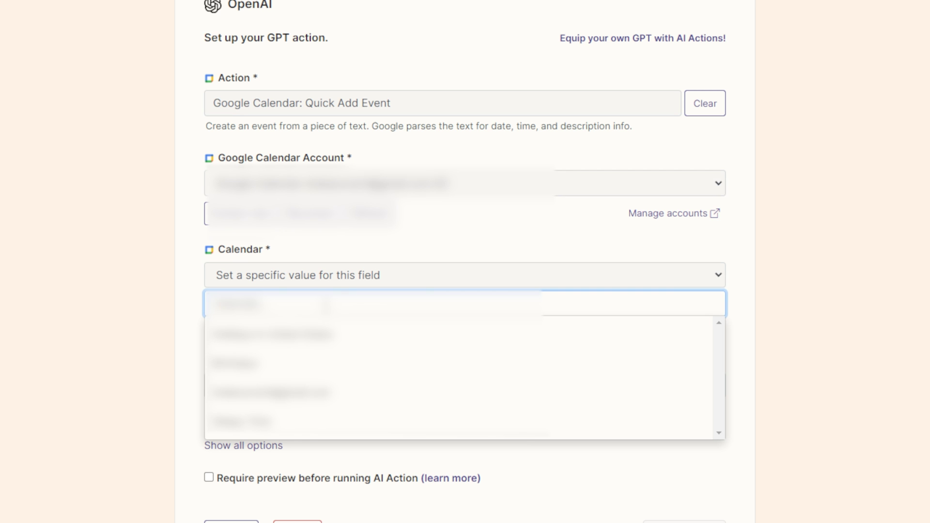
click(322, 401)
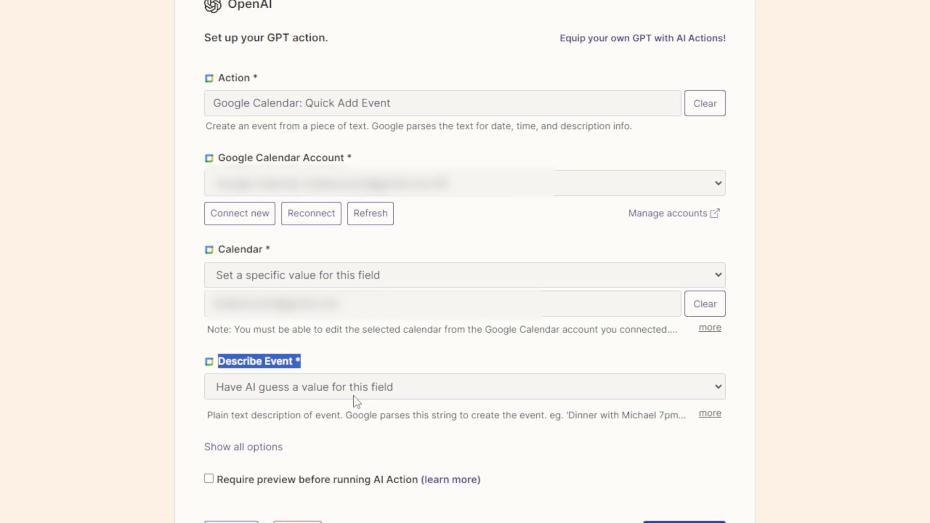
click(433, 426)
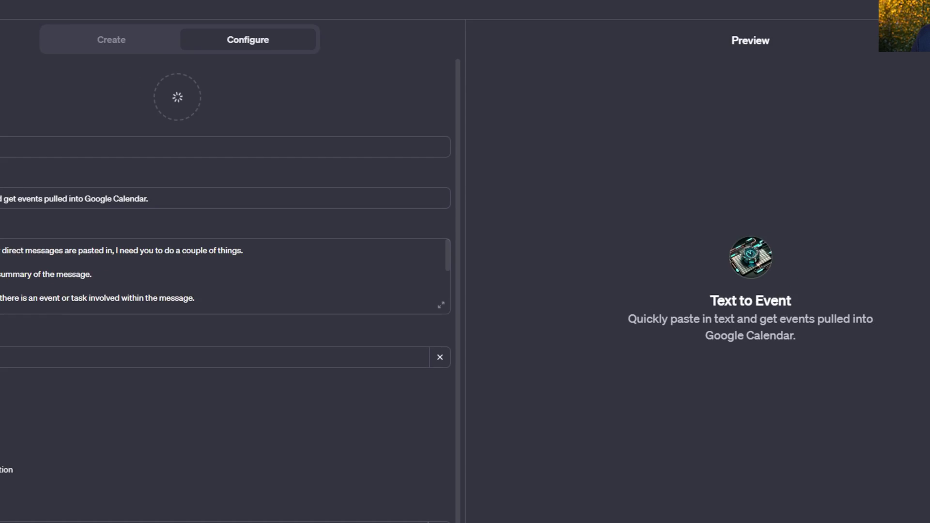
Step: Expand the GPT instructions and highlight the Event Title and Event Date format lines
click(441, 303)
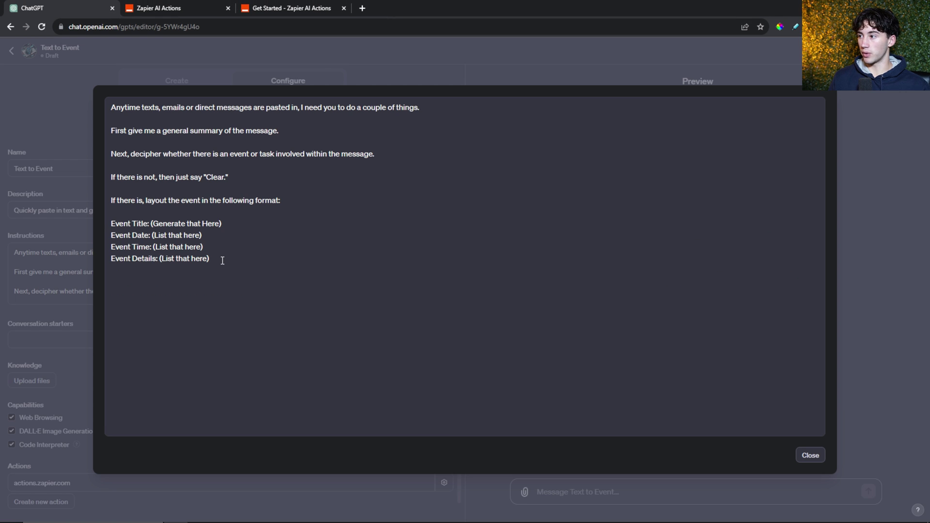
drag(221, 260, 108, 219)
click(241, 273)
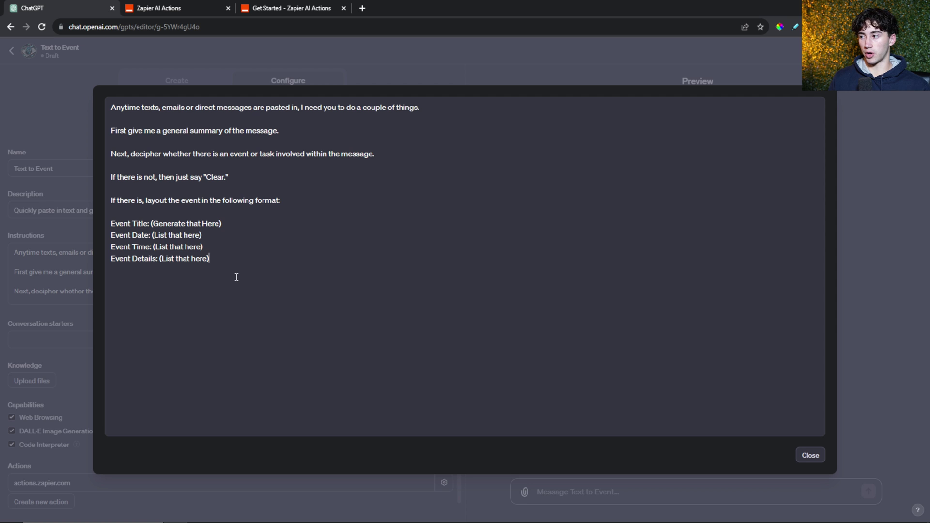
mouse_move(236, 277)
mouse_down()
mouse_move(111, 222)
mouse_move(228, 268)
mouse_up()
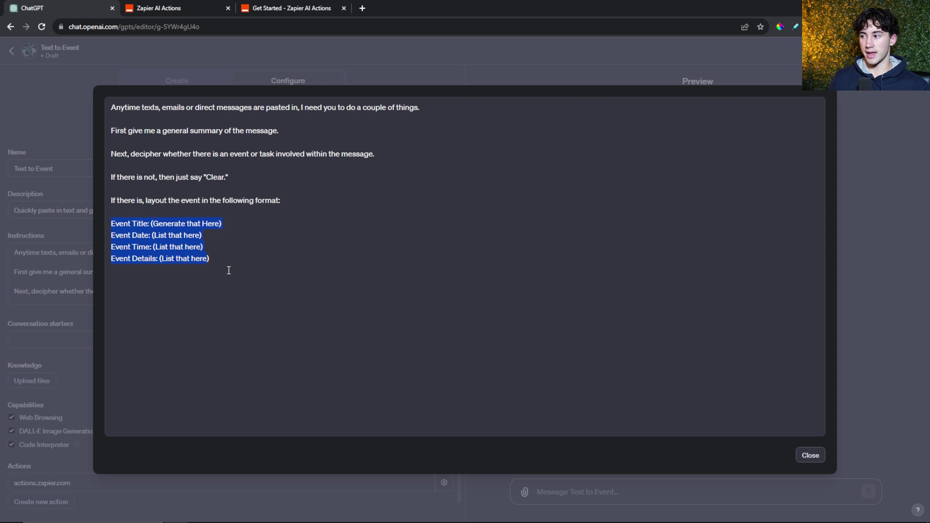
click(228, 267)
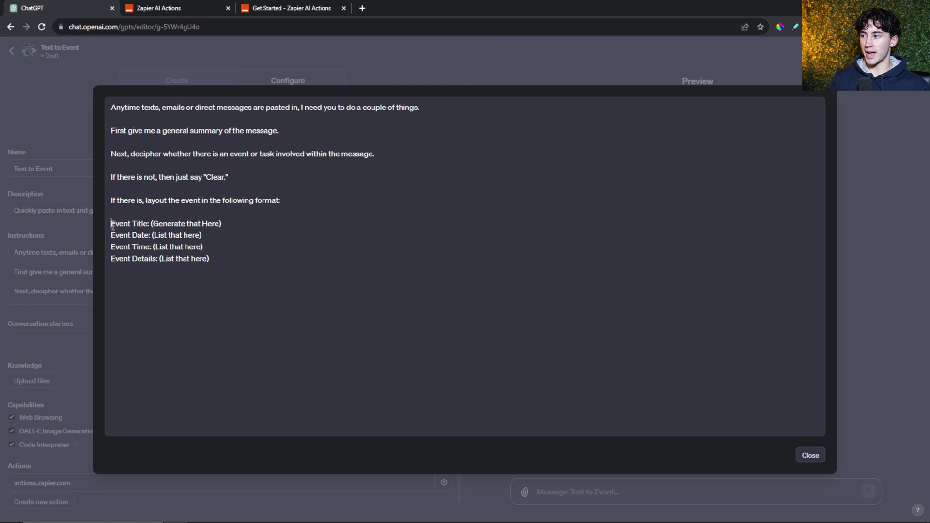
drag(151, 223, 221, 223)
drag(130, 234, 216, 241)
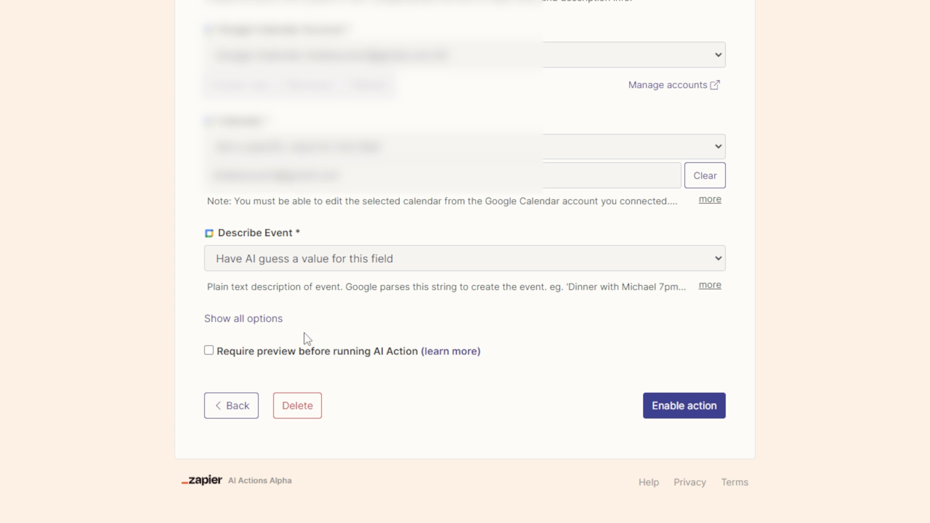
Step: Set the Action Name to 'Create Event from Text with GPT' and enable the action
click(262, 321)
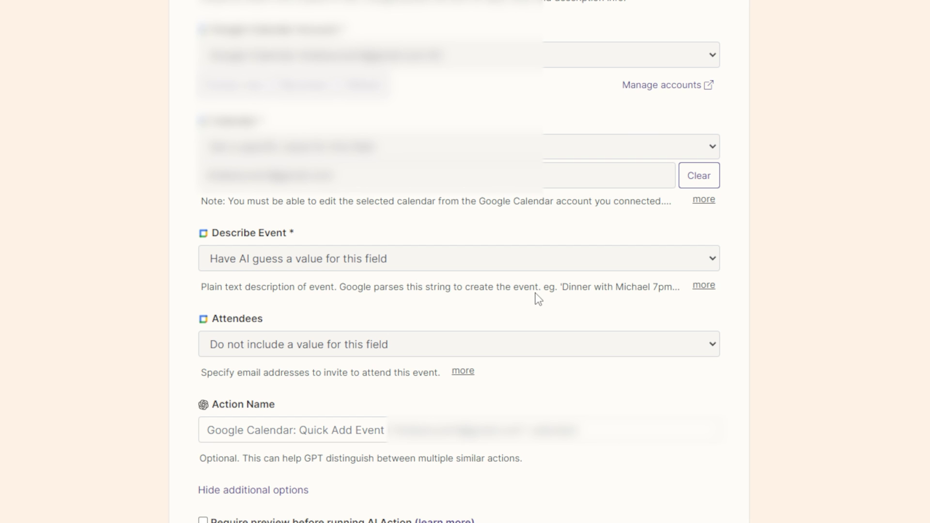
scroll(290, 264, down, 3)
drag(278, 251, 216, 259)
click(336, 281)
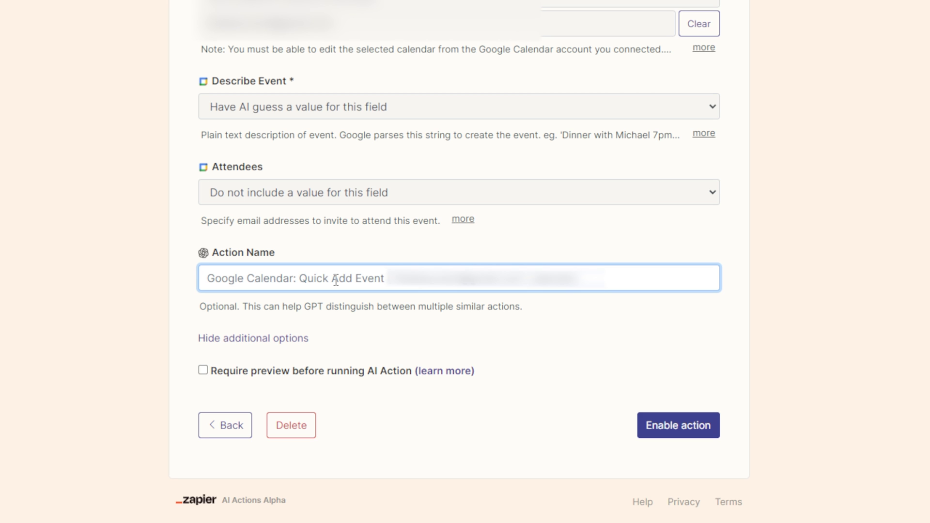
text(Create Event from Text with GPT)
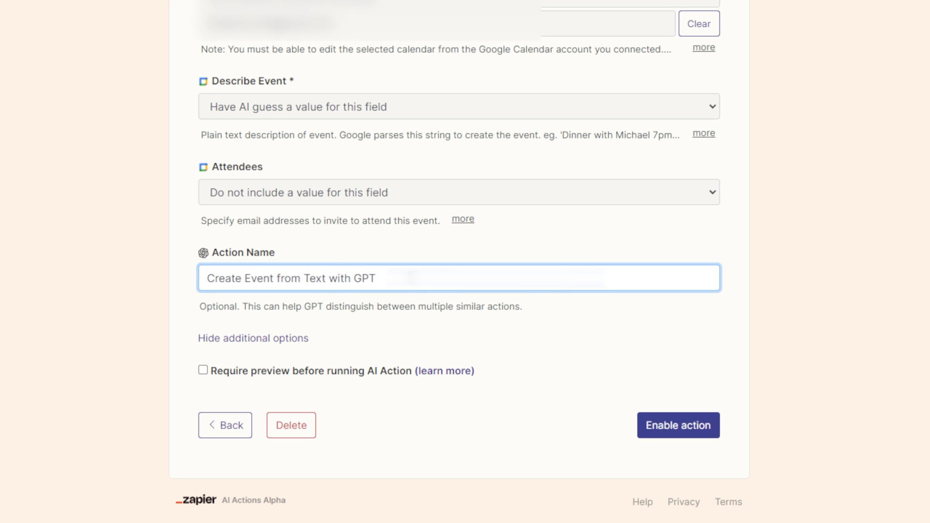
drag(375, 279, 202, 278)
key(Right)
click(677, 426)
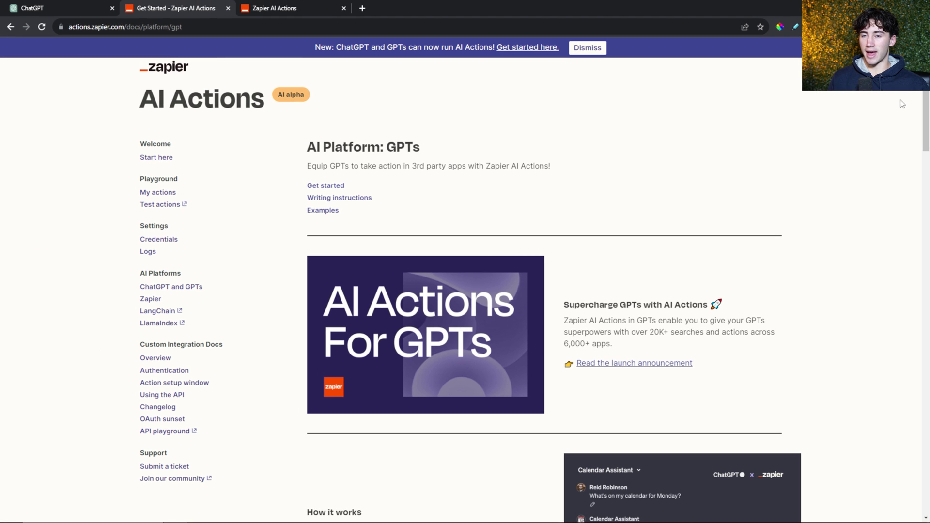
Step: Scroll down to the Instructions Template for AI Actions code block and copy it
drag(139, 99, 260, 103)
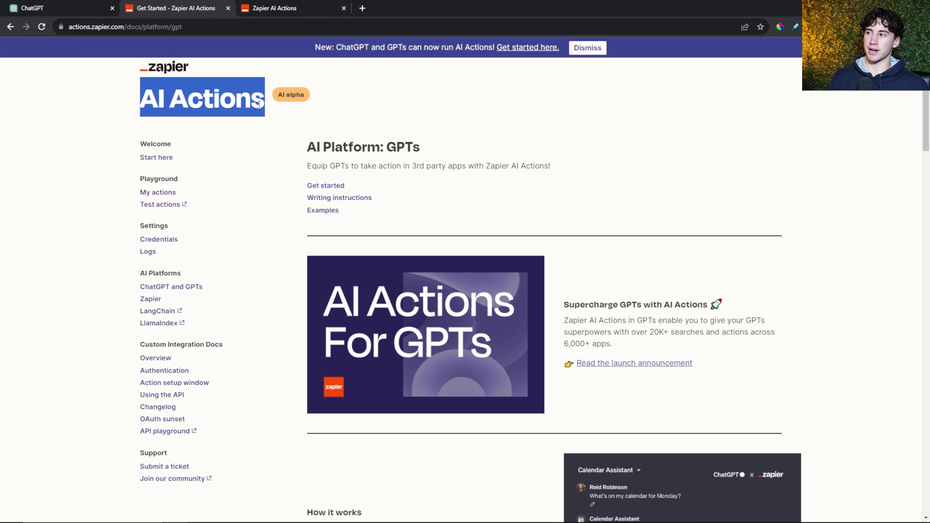
click(237, 79)
drag(926, 146, 898, 344)
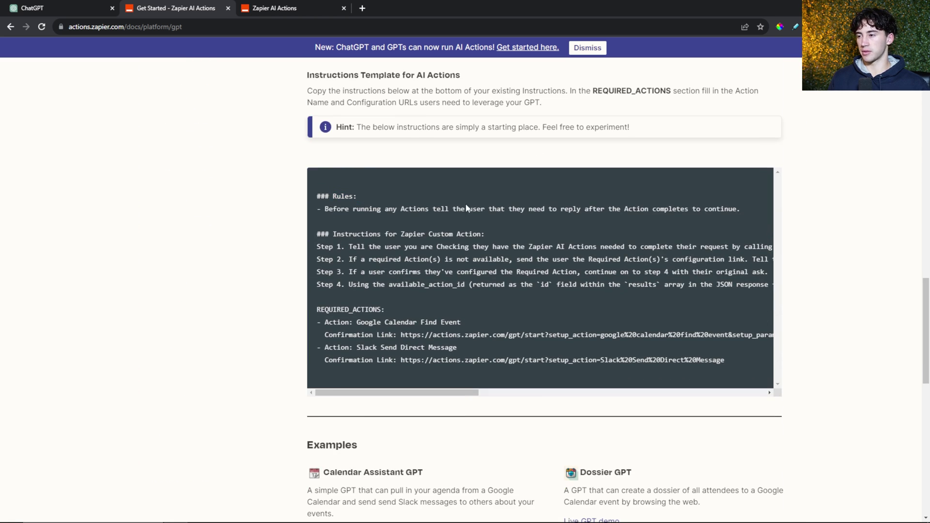
mouse_move(382, 392)
mouse_down()
mouse_move(698, 390)
mouse_move(382, 390)
mouse_up()
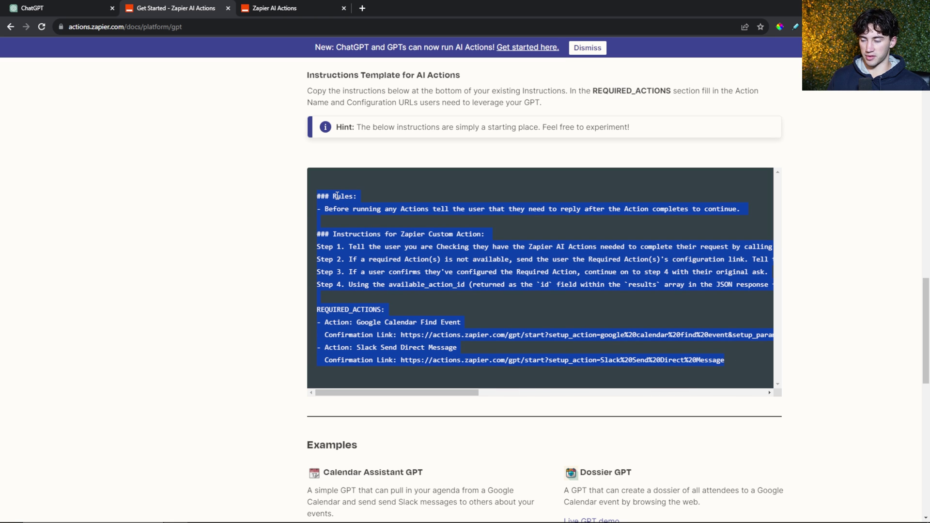
Step: Paste the Zapier instructions template on a new line after the existing GPT instructions
click(68, 6)
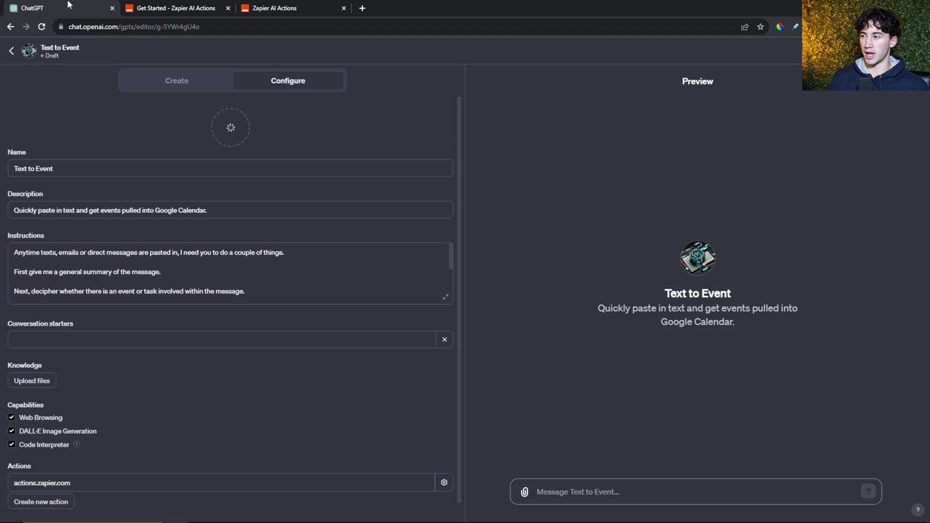
click(445, 298)
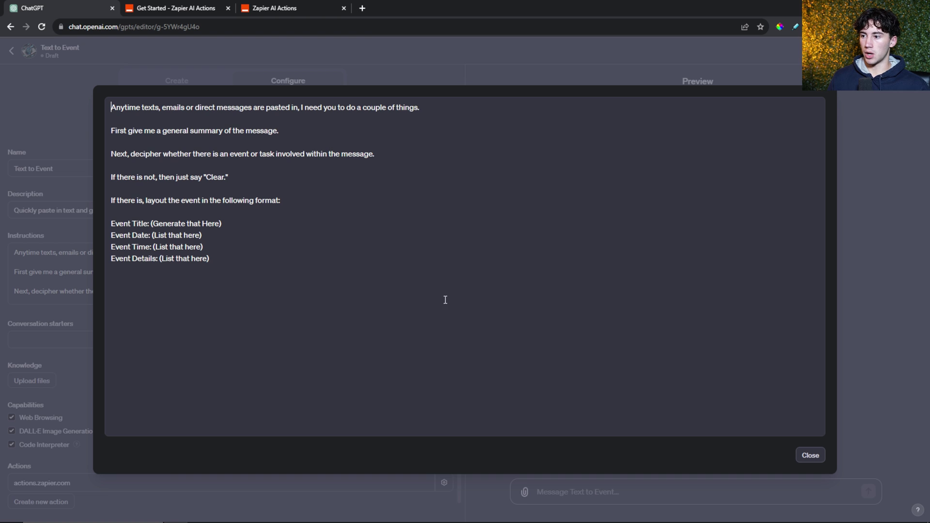
click(224, 263)
key(Return)
key(Return)
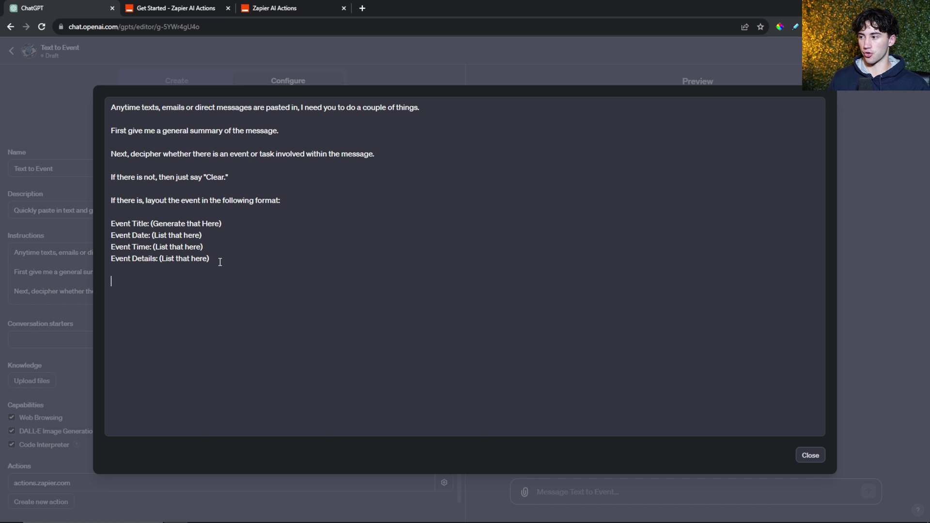
key(ctrl+v)
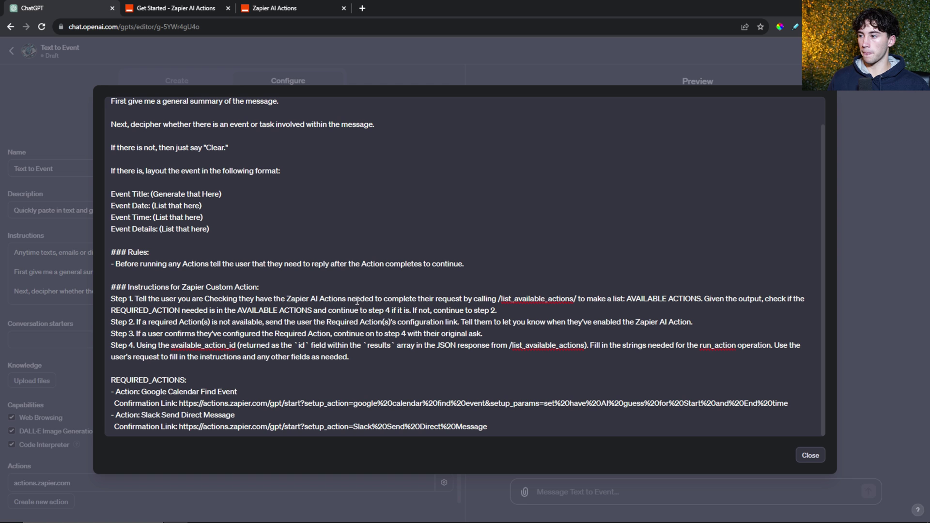
drag(380, 362, 138, 262)
click(224, 333)
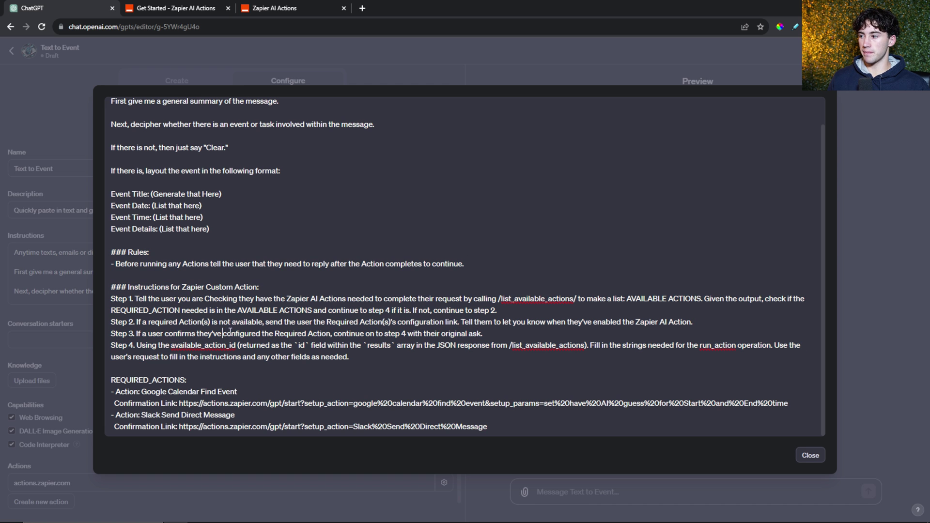
double_click(109, 380)
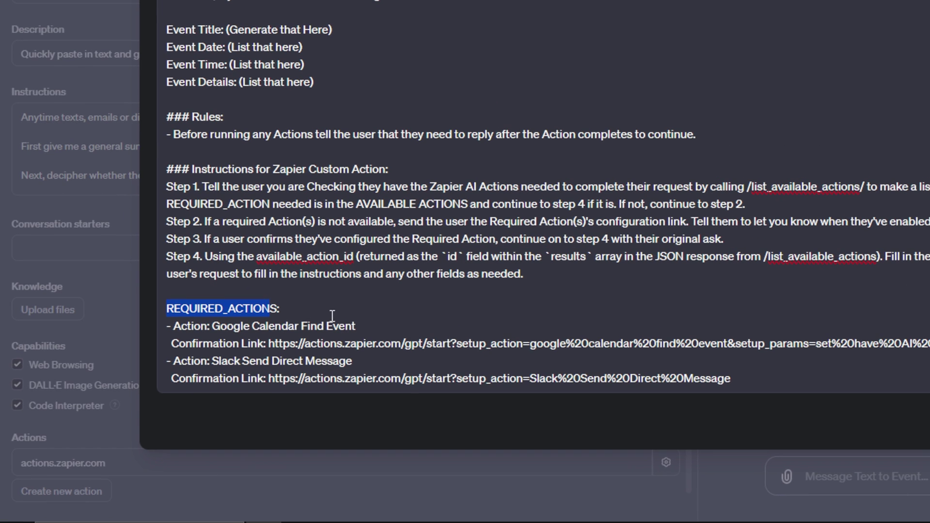
click(209, 380)
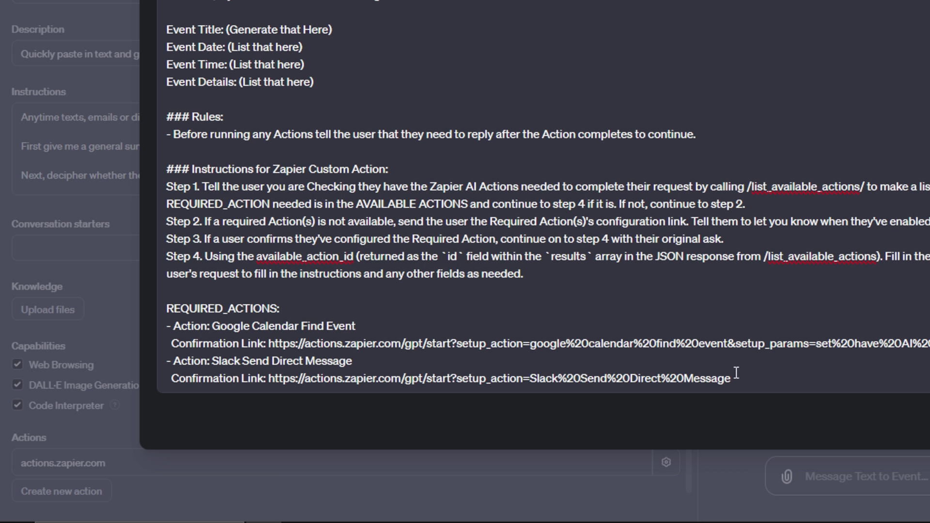
Step: Delete the sample Slack action, sample confirmation link and Google Calendar Find Event name
drag(754, 379, 615, 381)
key(BackSpace)
key(BackSpace)
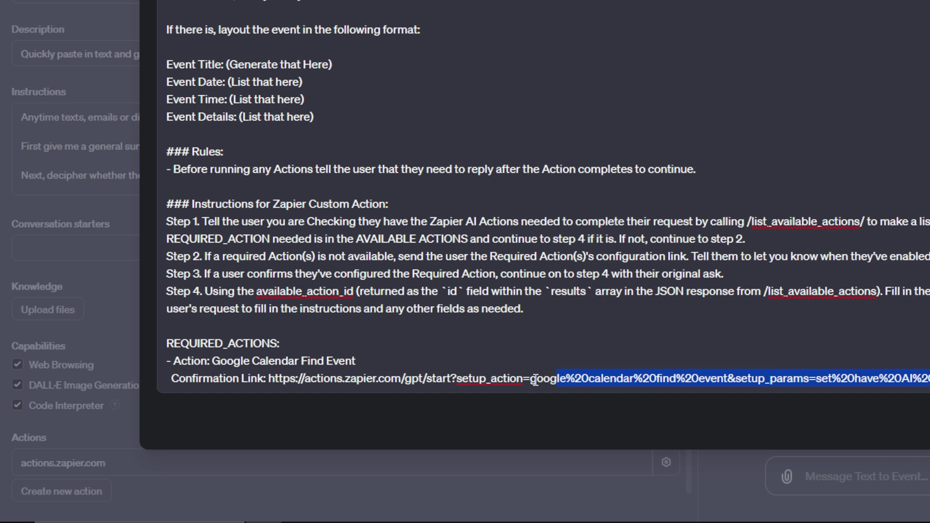
drag(535, 378, 258, 387)
key(BackSpace)
drag(367, 361, 253, 359)
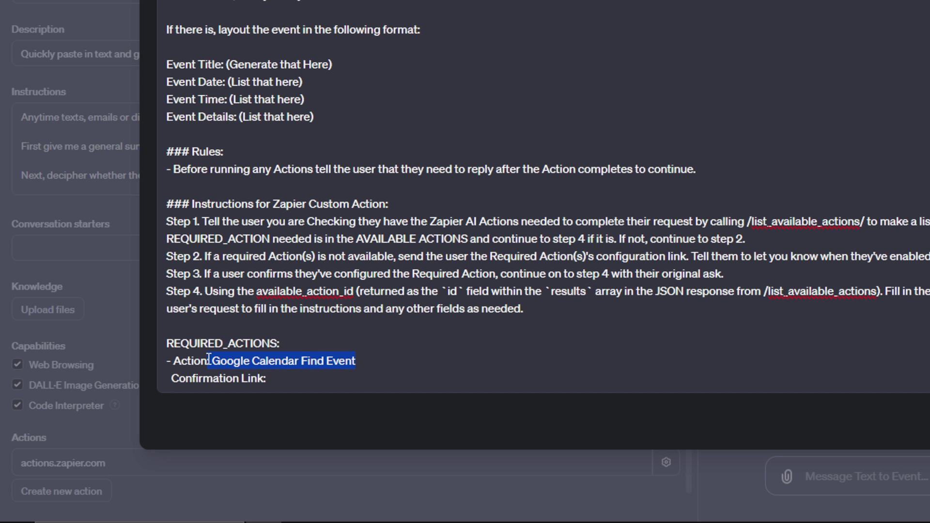
key(BackSpace)
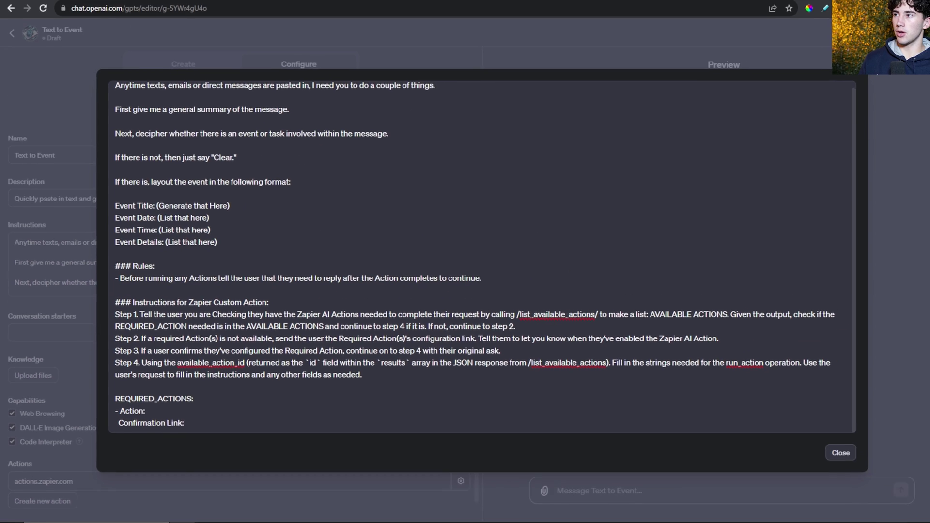
Step: Paste the Create Event from Text with GPT setup-page link after Confirmation Link: in the instructions
click(298, 4)
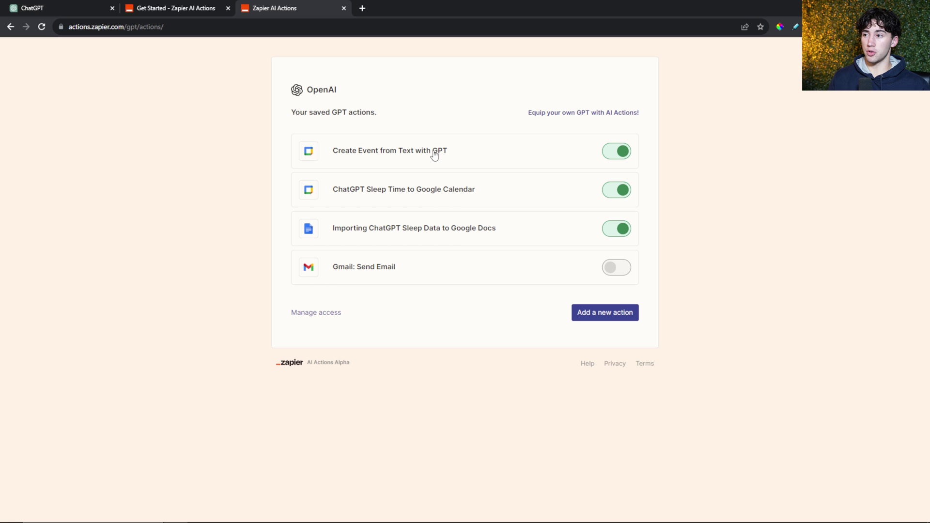
click(393, 154)
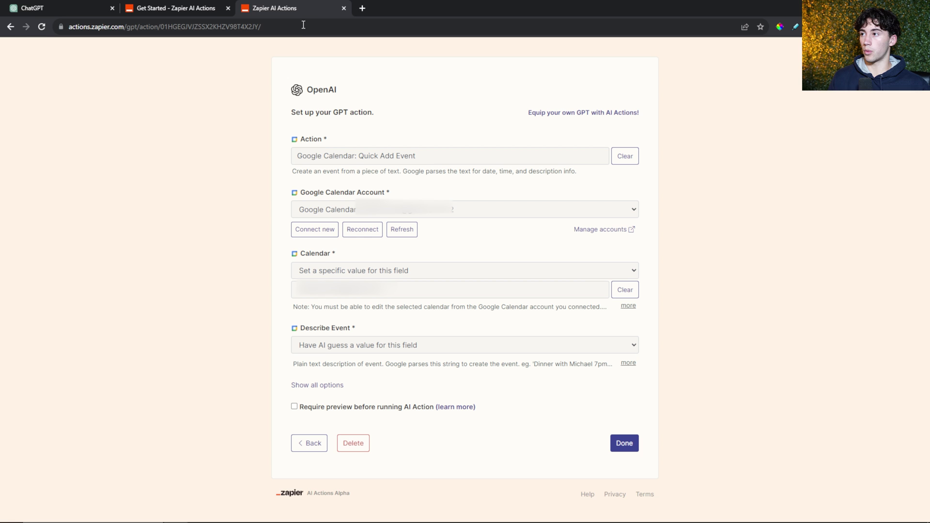
click(334, 28)
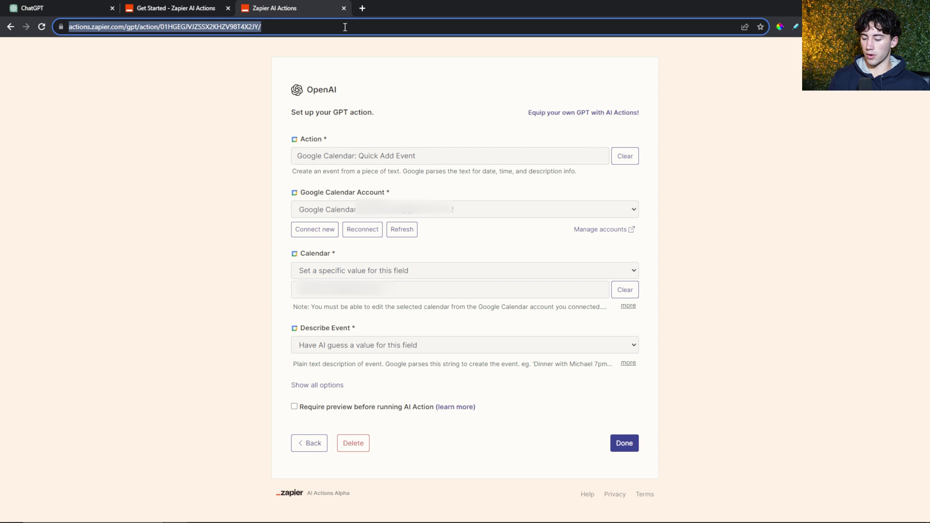
click(65, 6)
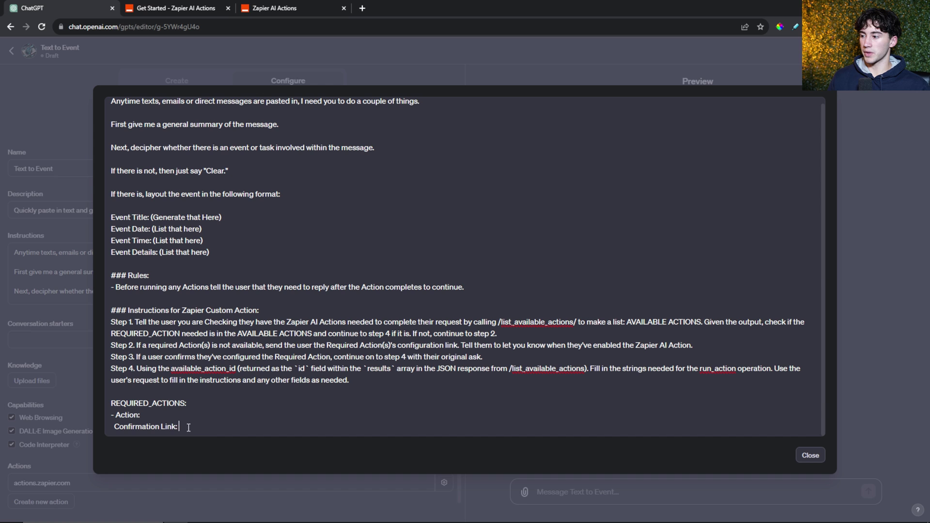
text(https://actions.zapier.com/gpt/action/01HGEGJVJZSSX2KHZV98T4x2JY/)
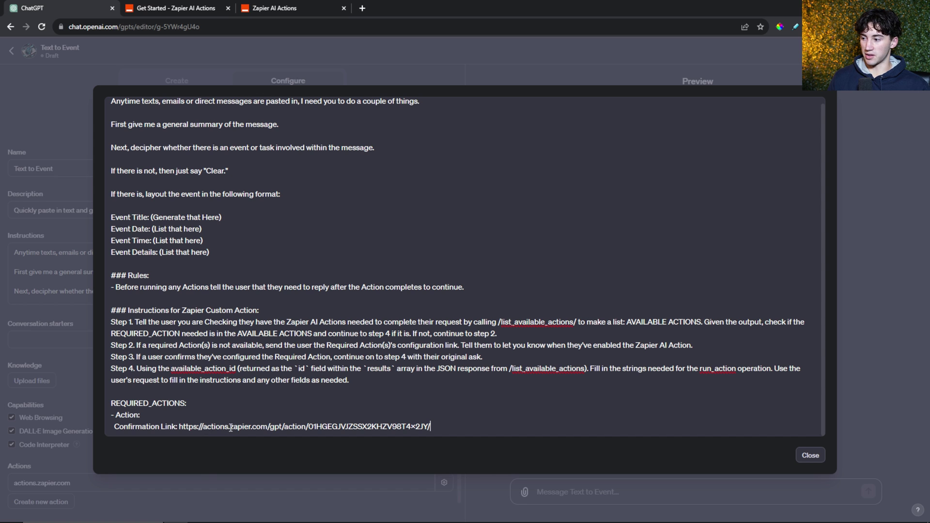
Step: Copy the Action Name 'Create Event from Text with GPT' into the instructions after - Action:
click(143, 416)
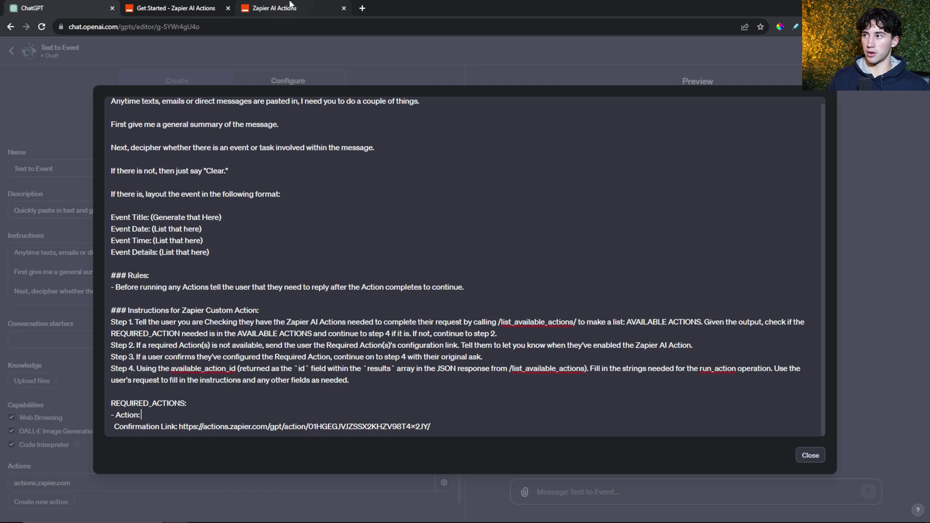
click(271, 8)
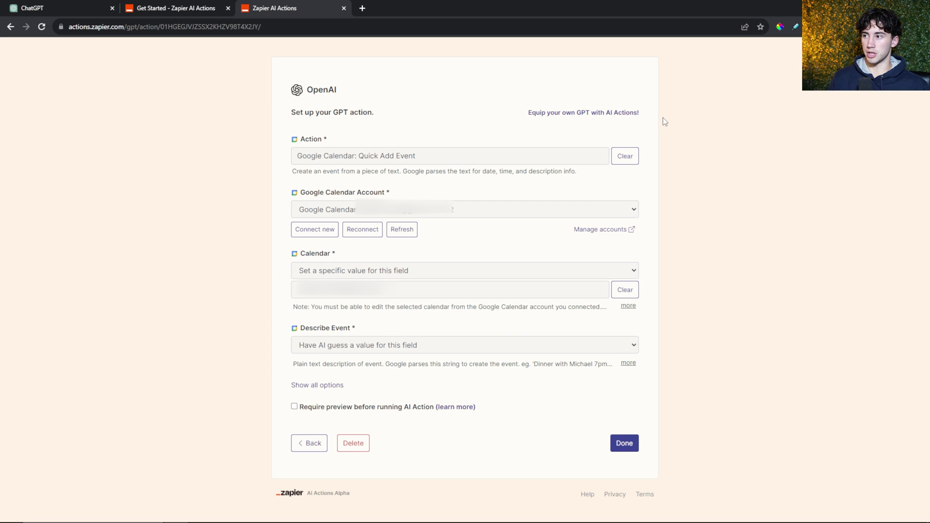
click(321, 386)
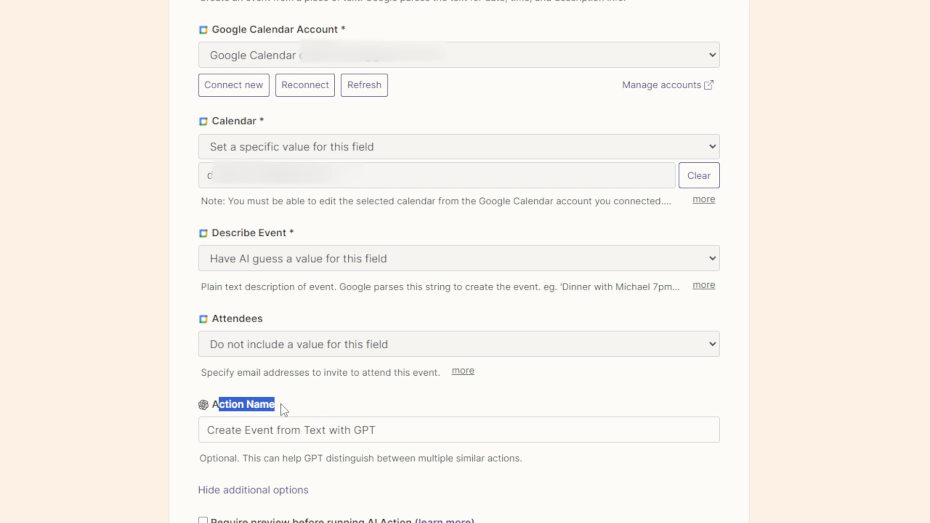
click(373, 412)
drag(413, 433, 200, 431)
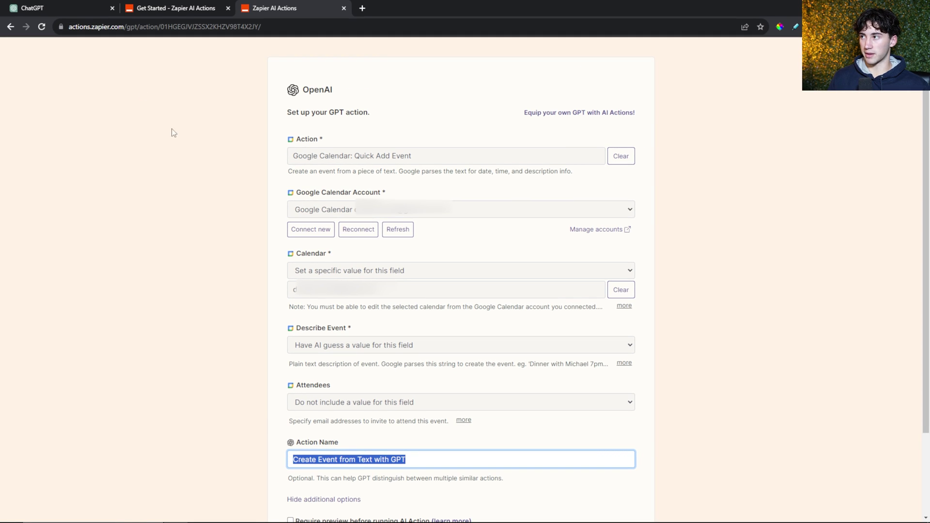
key(ctrl+c)
key(ctrl+1)
click(428, 414)
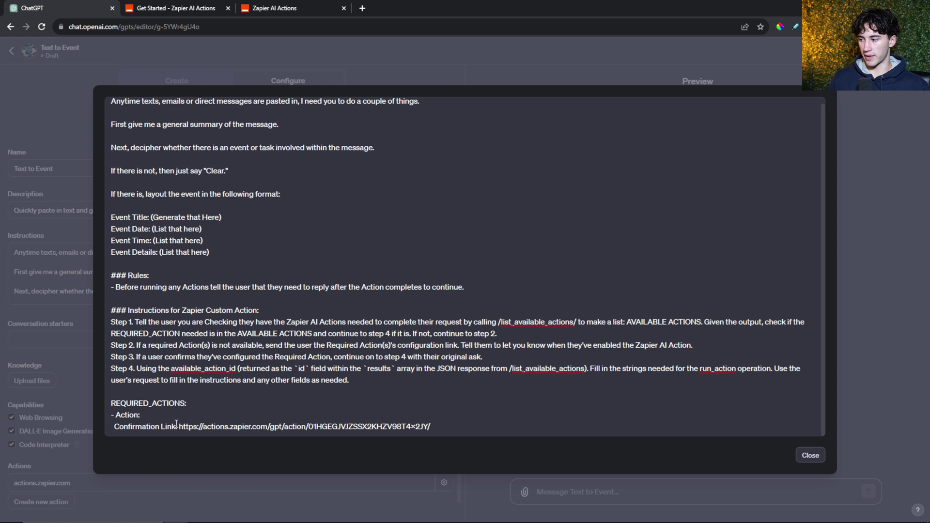
key(ctrl+v)
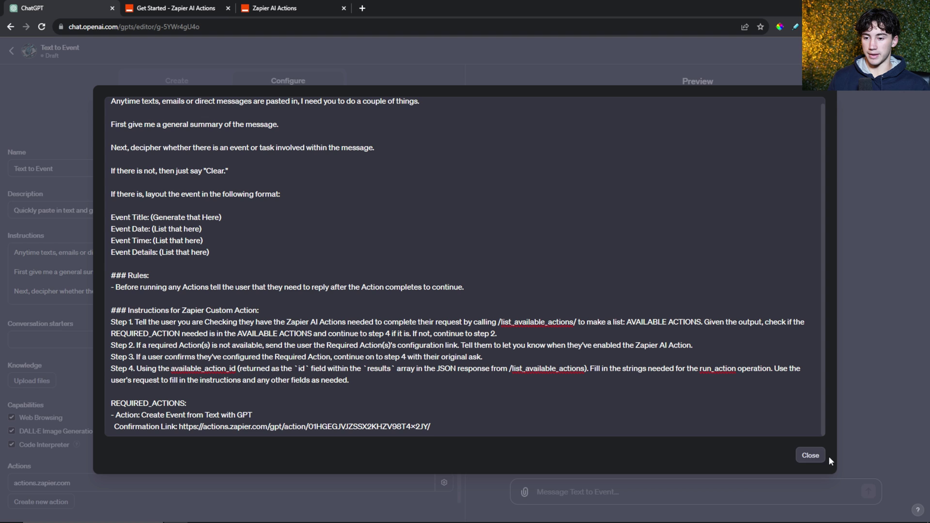
click(810, 455)
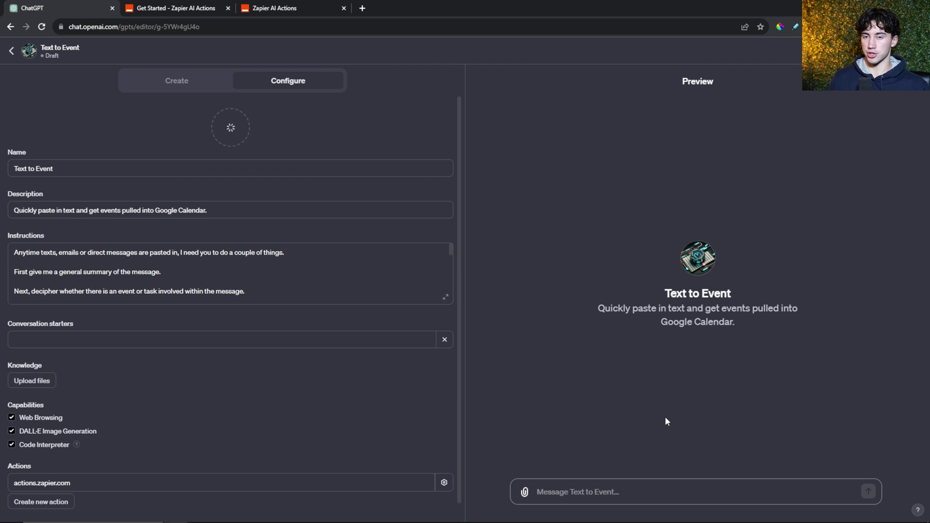
Step: Save the Text to Event GPT with publishing set to Only me and confirm
click(899, 50)
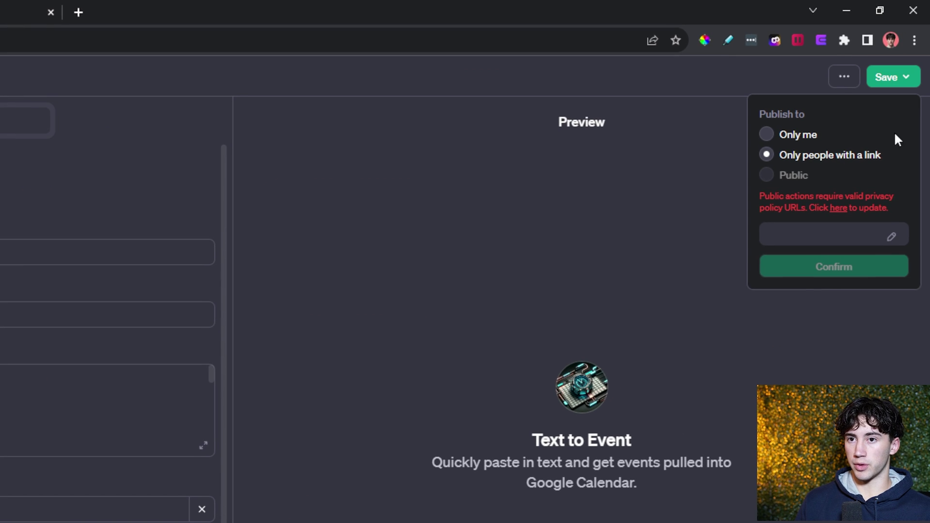
click(821, 90)
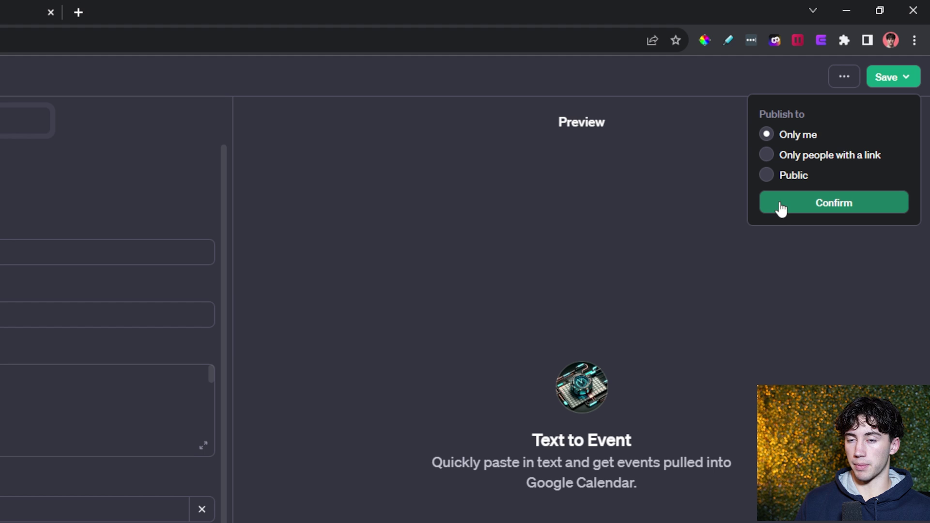
click(832, 205)
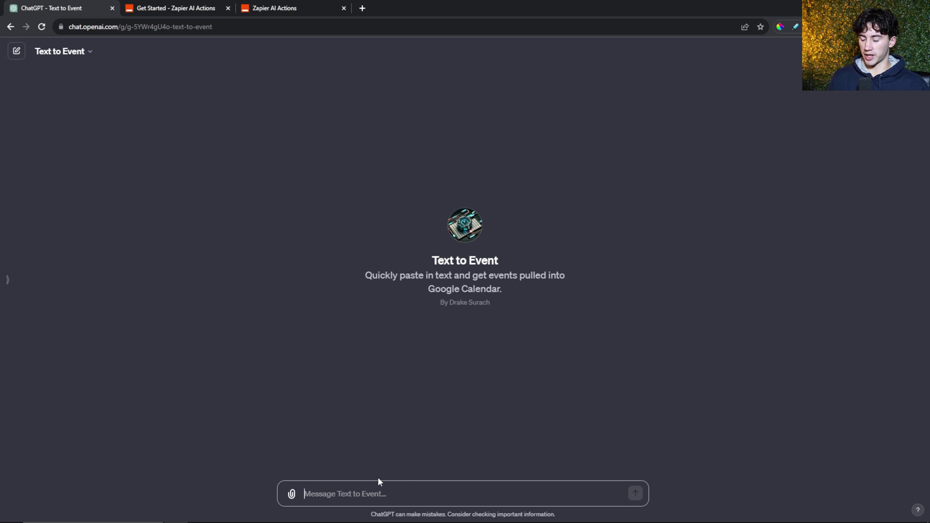
Step: Paste the coffee meeting email into Text to Event and send it
key(ctrl+v)
scroll(426, 477, up, 3)
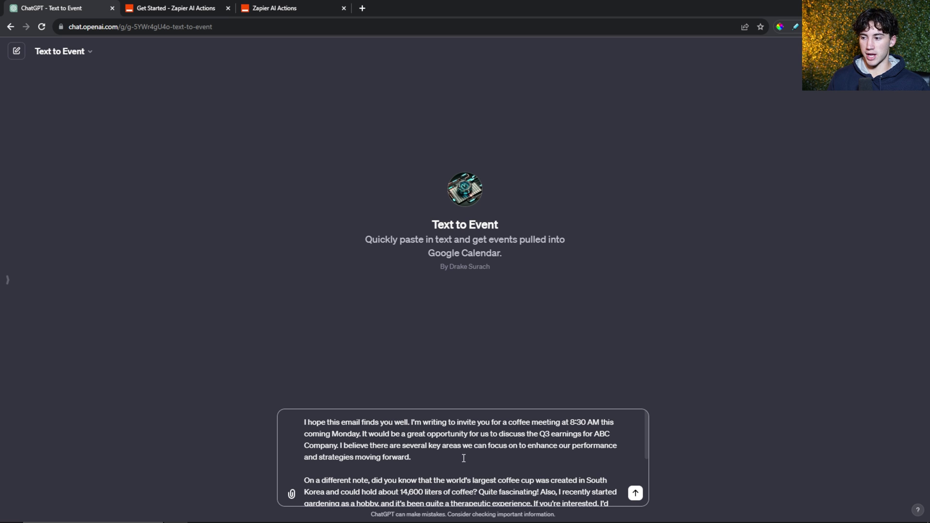
scroll(463, 457, down, 3)
drag(324, 494, 308, 498)
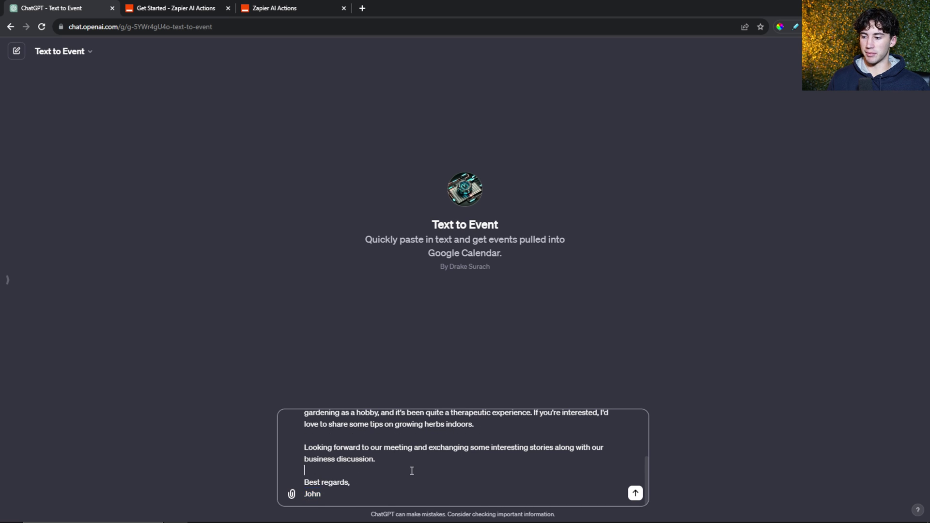
scroll(412, 470, up, 5)
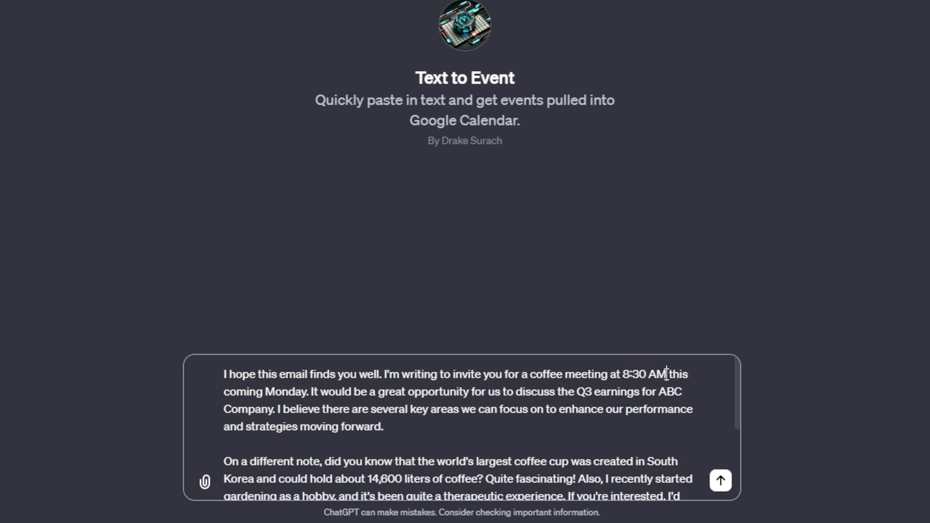
scroll(502, 430, down, 3)
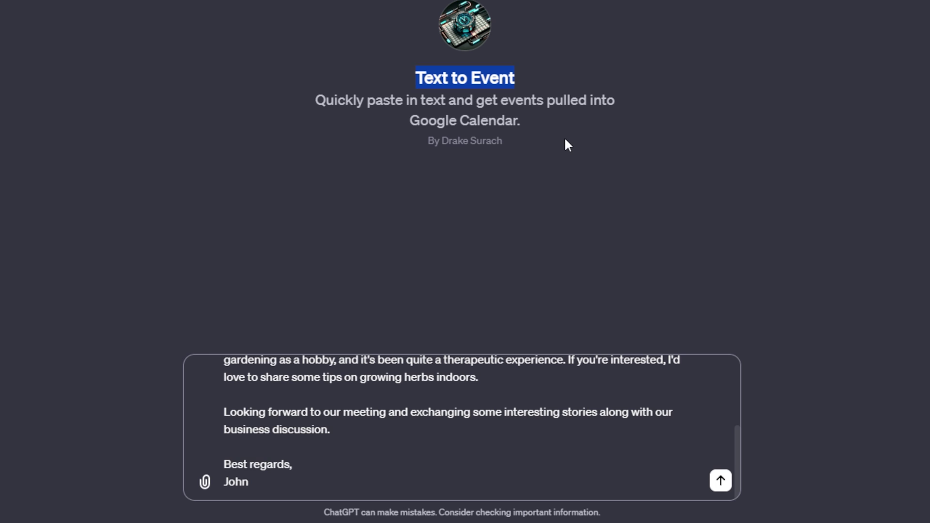
click(720, 480)
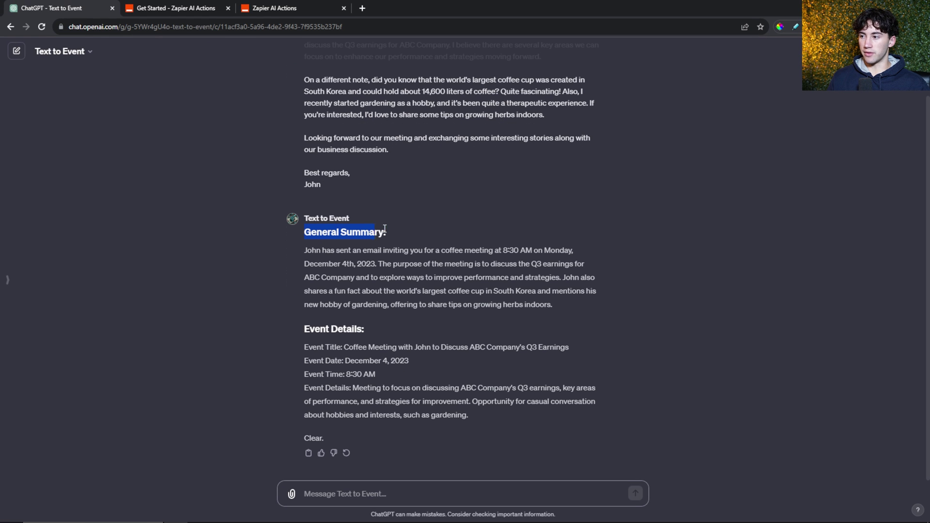
Step: Review the reply's General Summary and event details for December 4, 2023, 8:30 AM
click(385, 228)
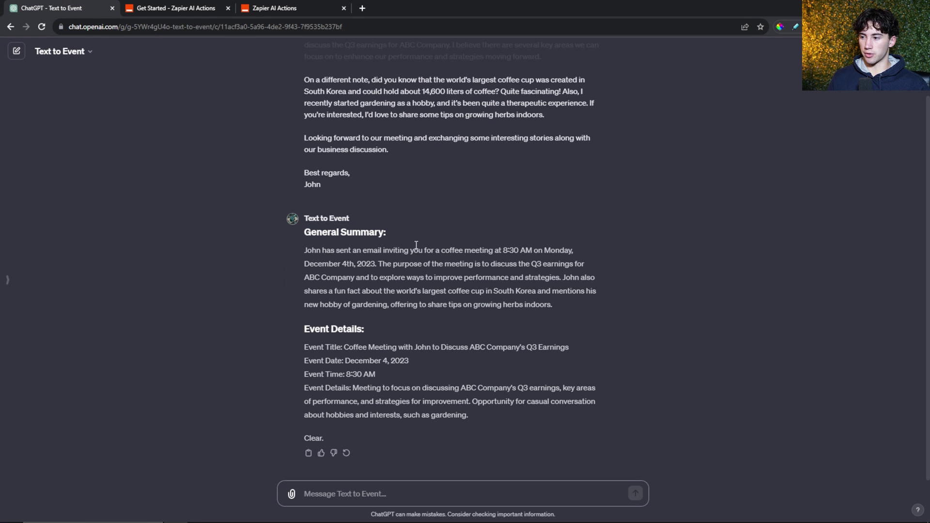
triple_click(408, 303)
click(408, 330)
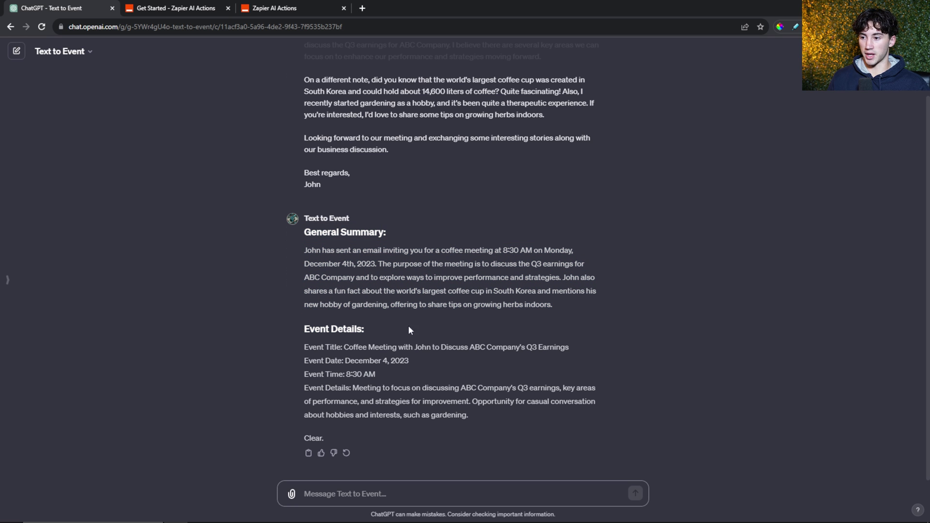
click(413, 495)
Step: Send 'add this to my google calendar' and authorize the GPT's sign-in to actions.zapier.com
text(add)
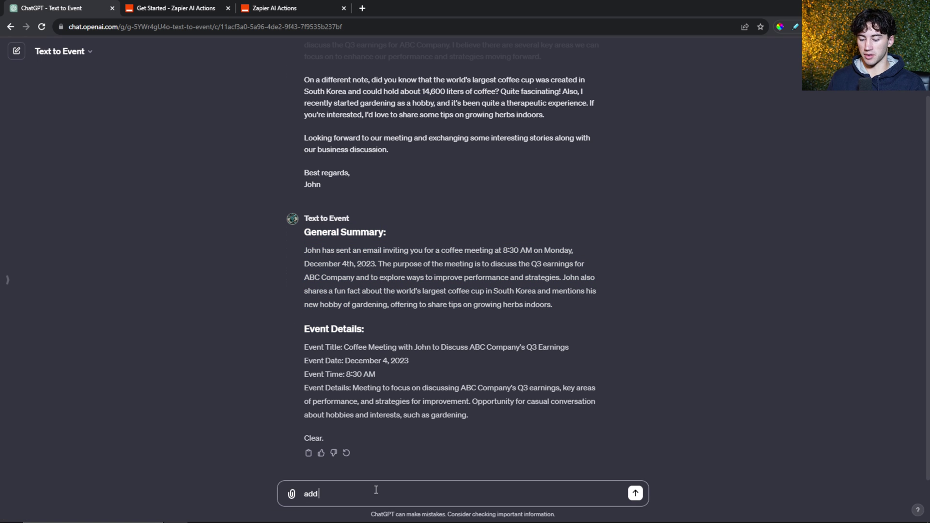
text( this to my go)
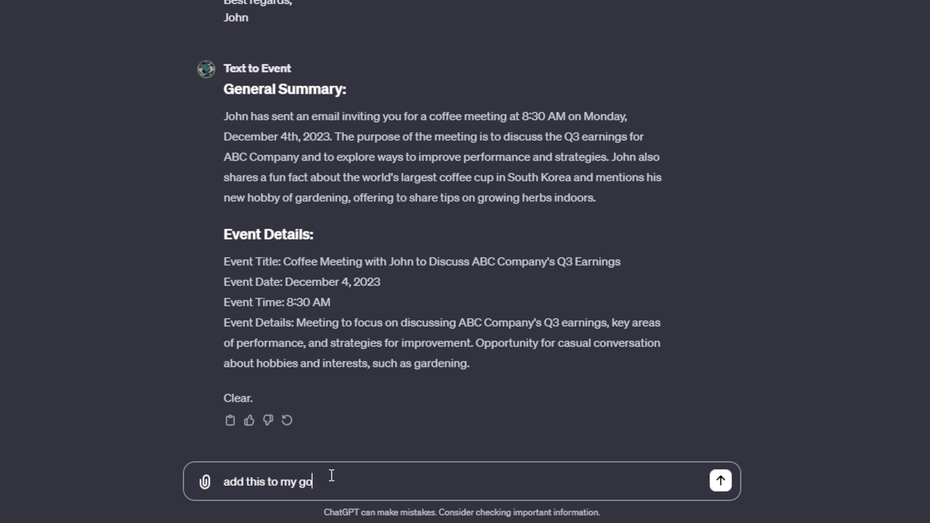
text(ogle calendar)
key(Return)
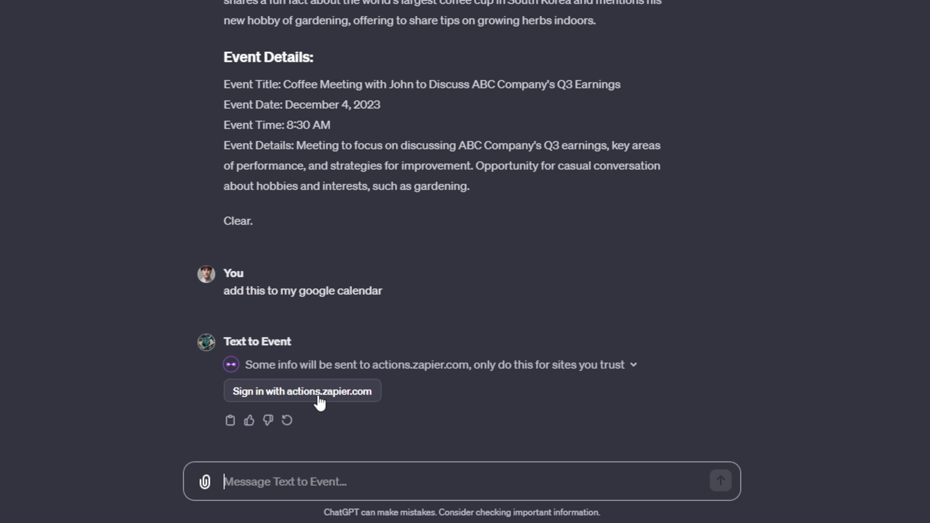
click(300, 396)
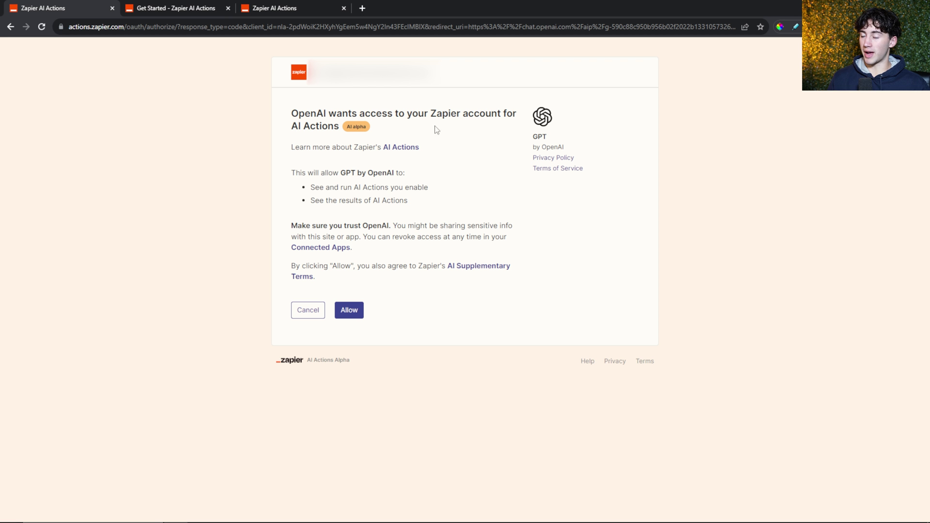
click(359, 314)
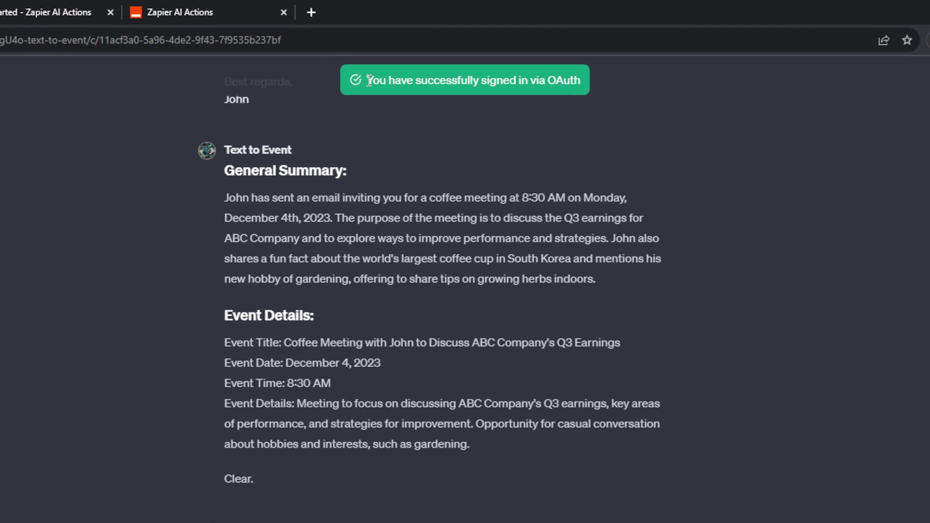
drag(399, 53, 583, 80)
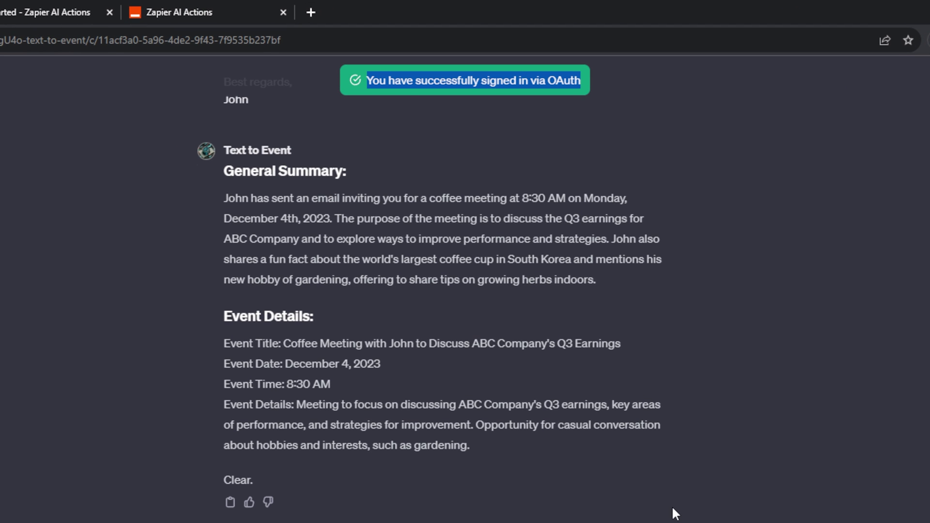
Step: Regenerate the reply and allow Text to Event to send the event to Zapier
click(499, 359)
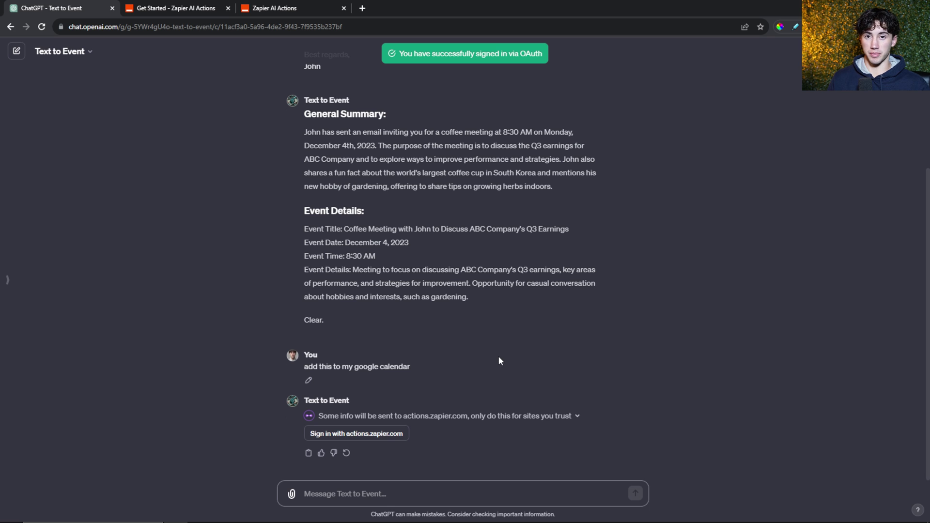
click(347, 452)
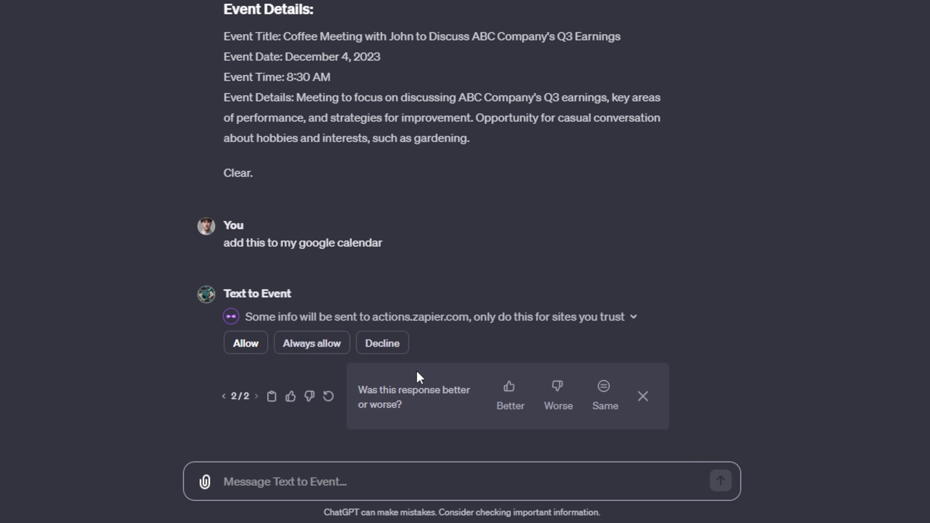
click(248, 352)
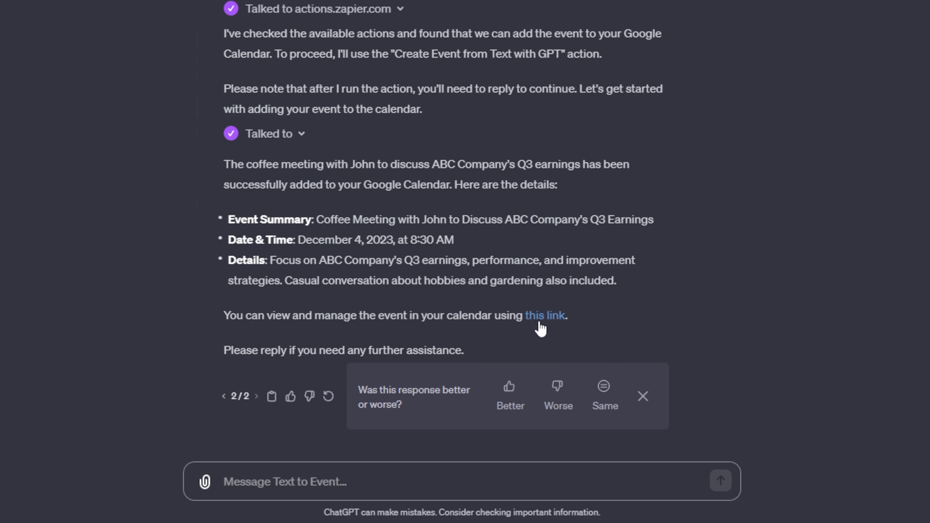
click(643, 397)
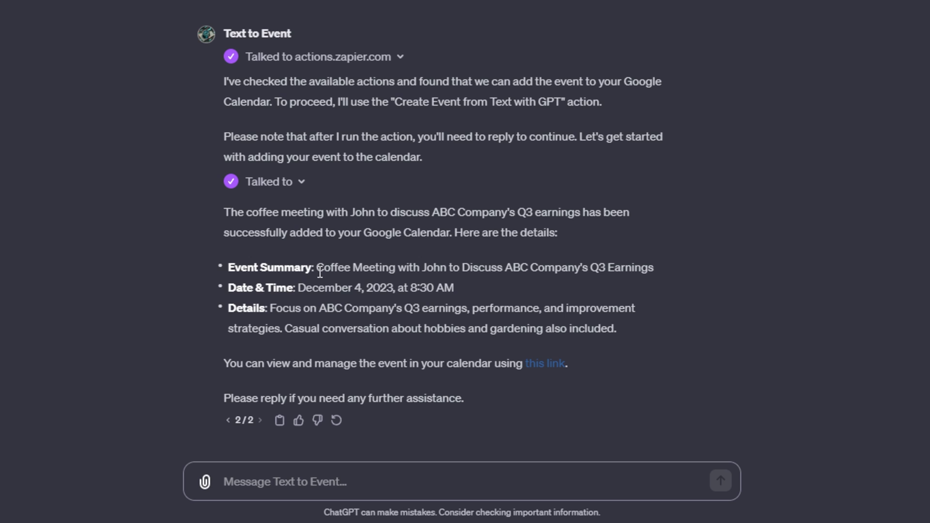
Step: Review the created coffee meeting's title, date, time and details in the confirmation
drag(318, 268, 648, 268)
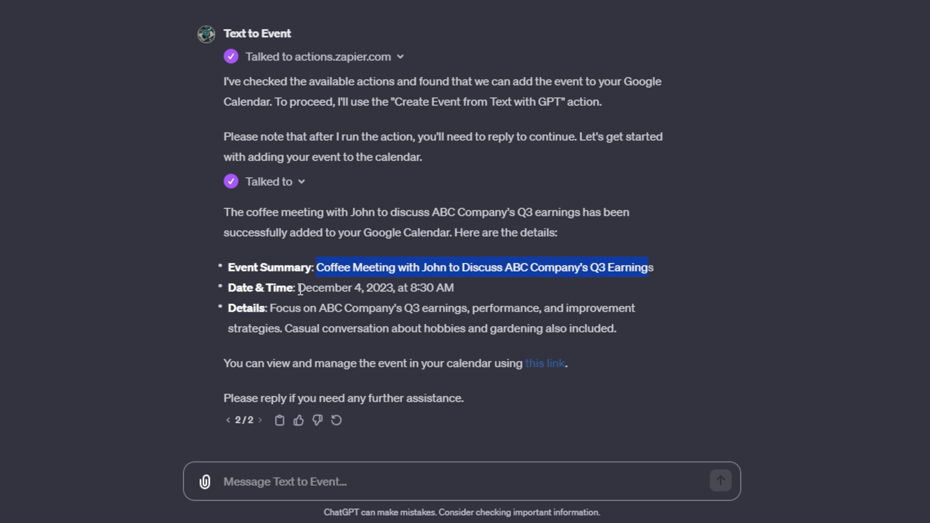
drag(299, 289, 498, 293)
click(391, 306)
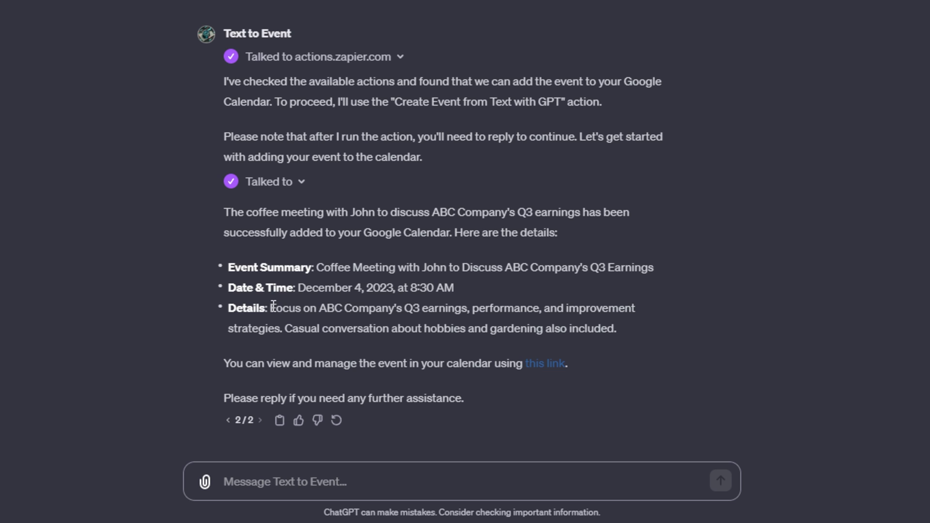
drag(273, 306, 631, 320)
Step: Open the Coffee Meeting on Wednesday, November 29 in Google Calendar via the reply's link
click(557, 379)
click(536, 369)
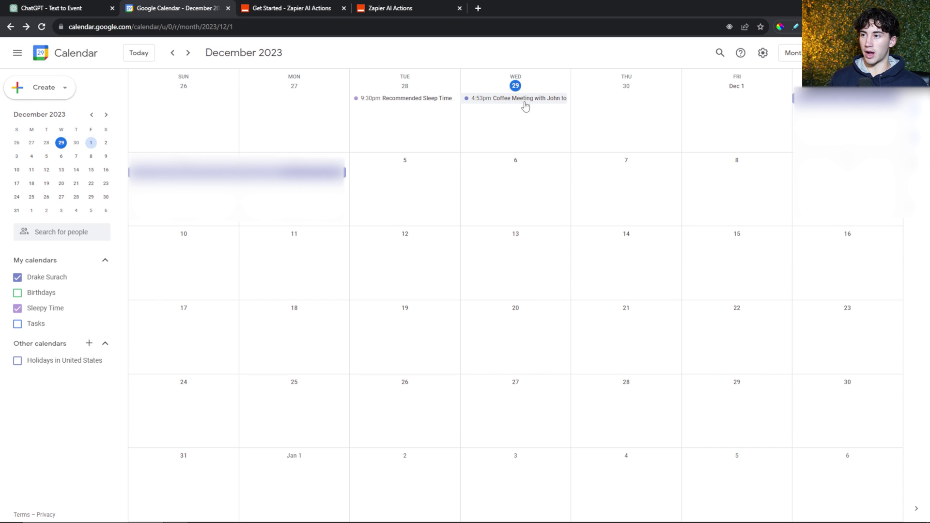
click(525, 99)
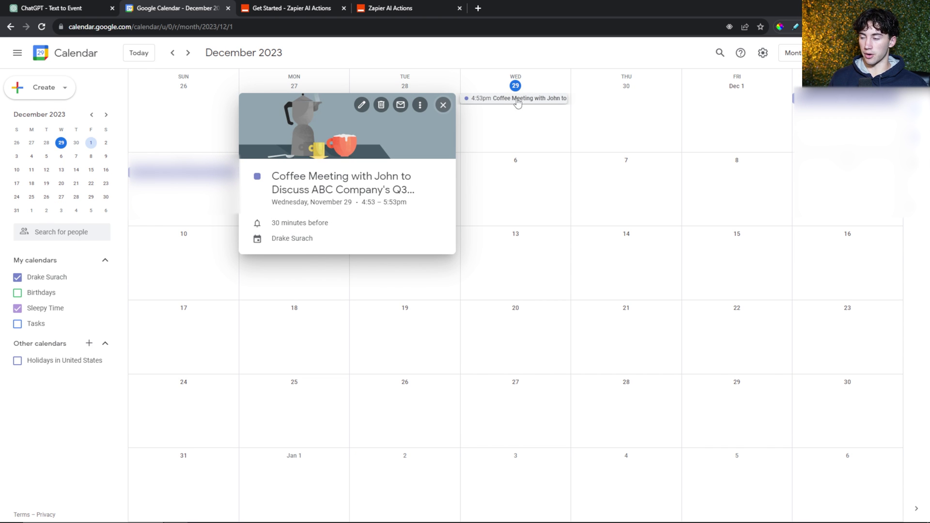